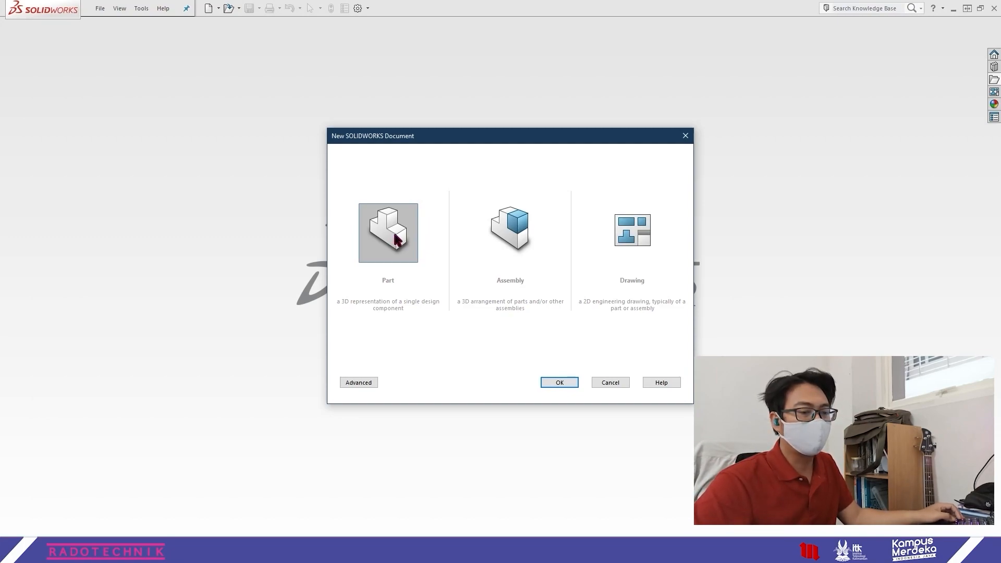
Step: Create a new part document after previewing the Assembly and Drawing document types
left_click(518, 238)
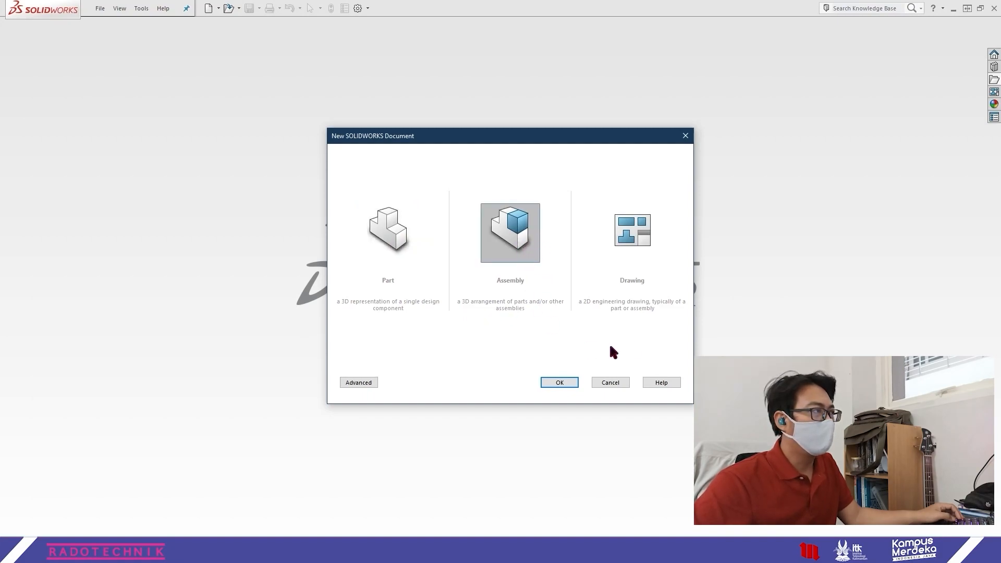
left_click(641, 235)
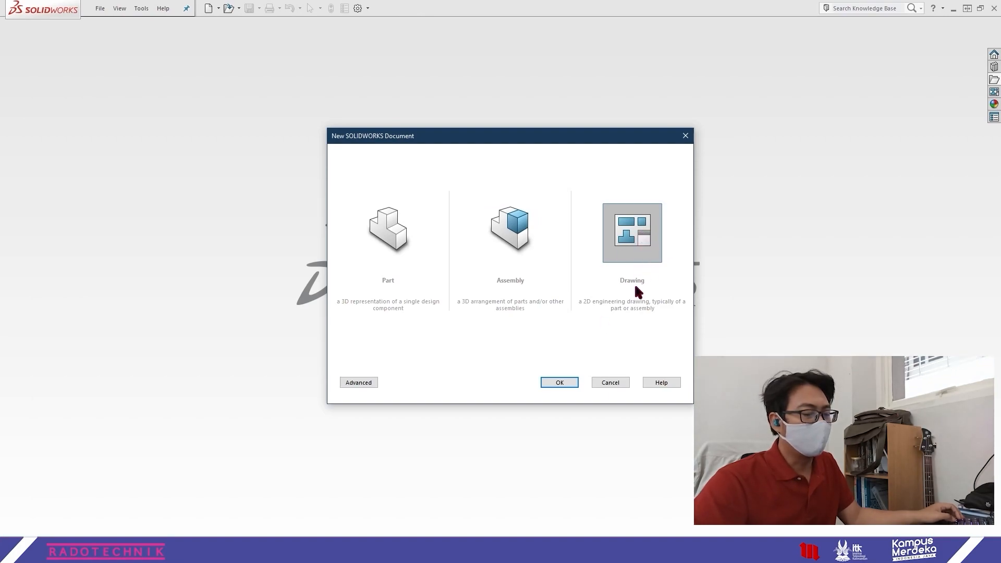
key("Left")
key("Left")
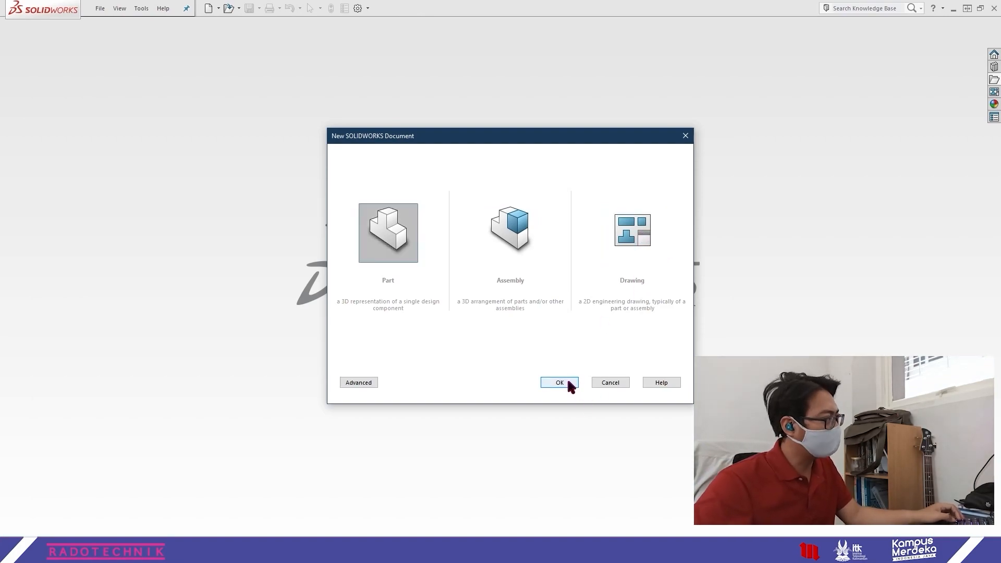
left_click(571, 385)
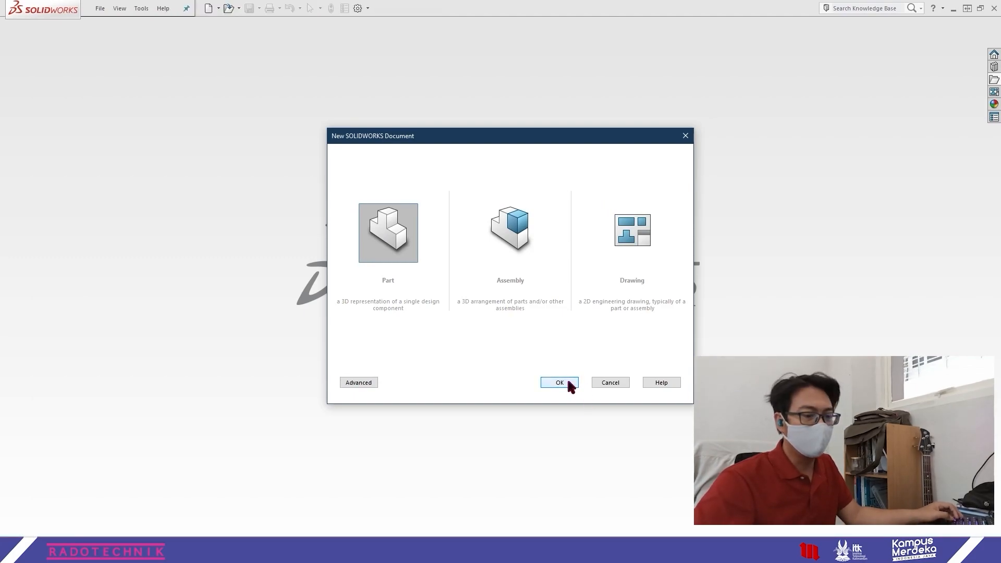
left_click(571, 385)
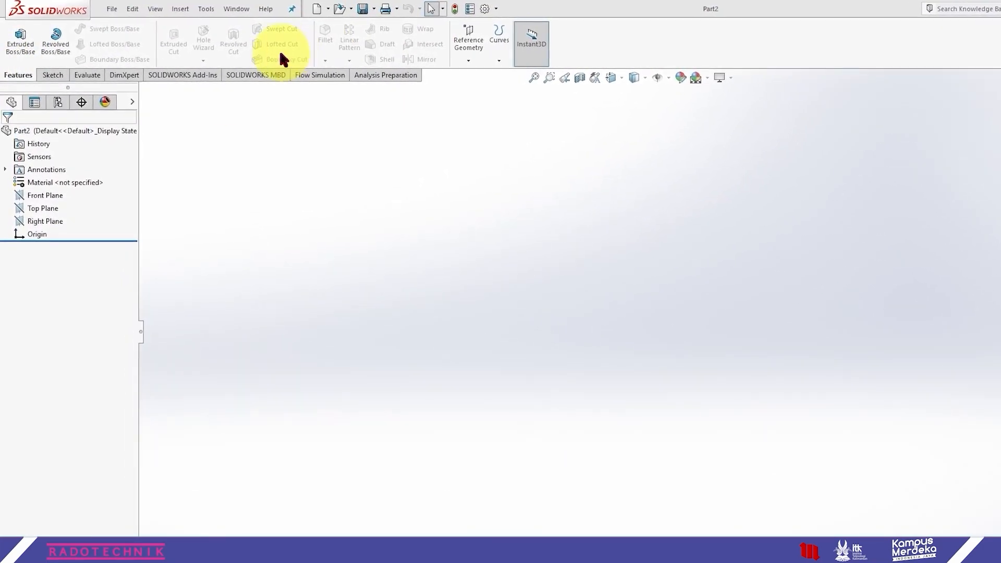
Step: Look through the Features, Sketch, Evaluate, DimXpert, Add-Ins, MBD, Flow Simulation and Analysis Preparation command sets
left_click(53, 74)
left_click(90, 83)
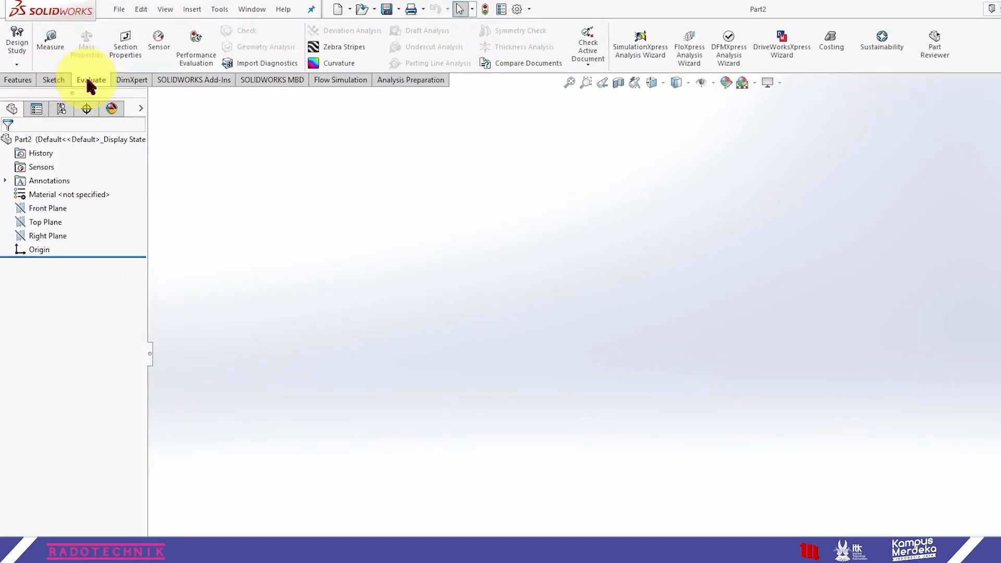
left_click(130, 80)
left_click(201, 80)
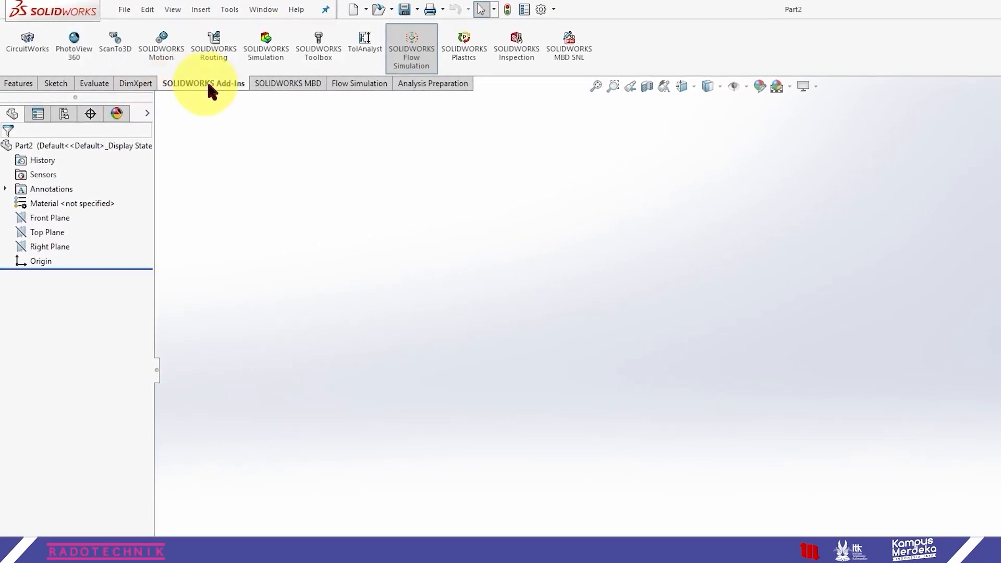
left_click(269, 87)
left_click(359, 85)
left_click(443, 86)
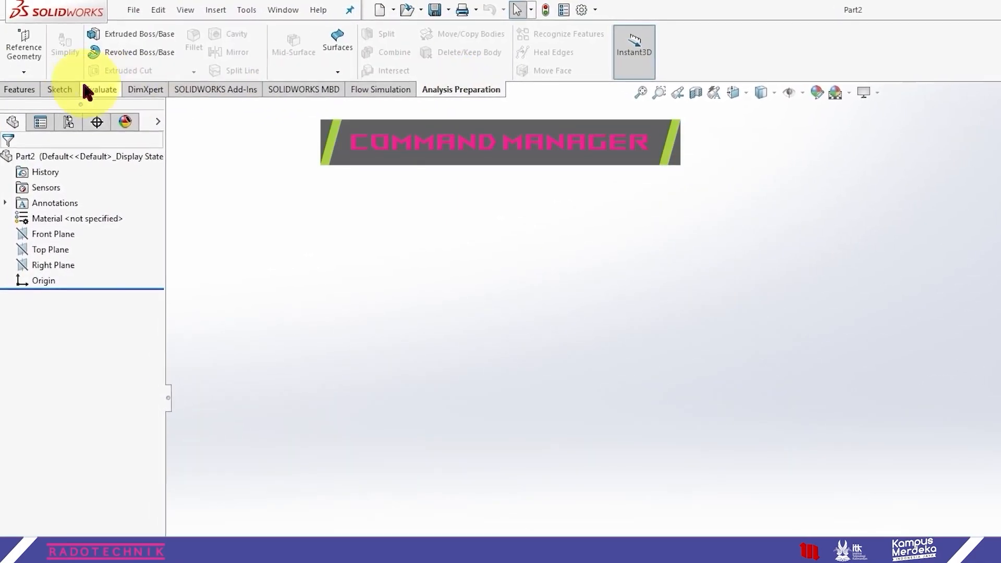
left_click(31, 89)
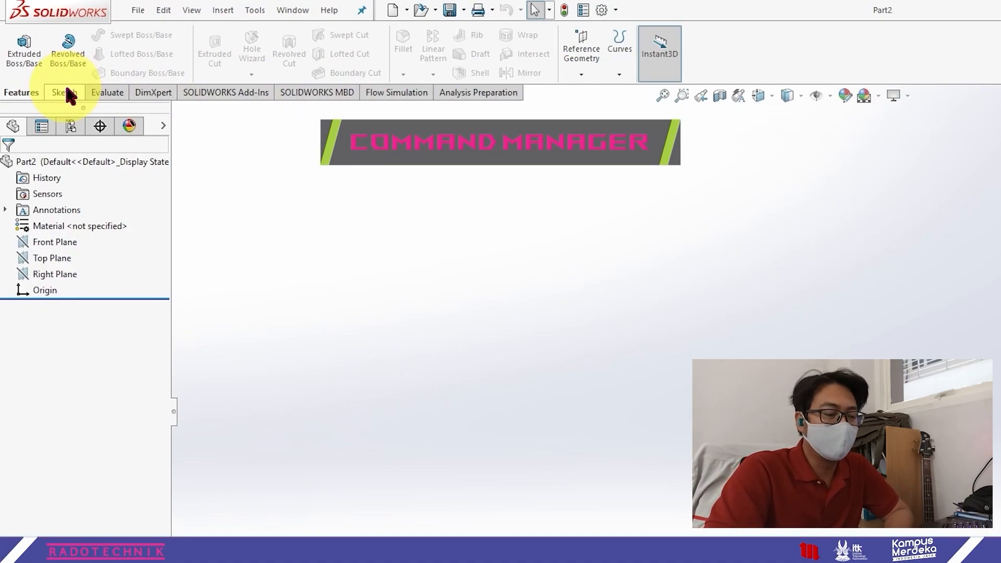
left_click(71, 89)
left_click(103, 91)
left_click(155, 91)
left_click(251, 91)
left_click(352, 92)
left_click(399, 93)
left_click(469, 93)
left_click(77, 94)
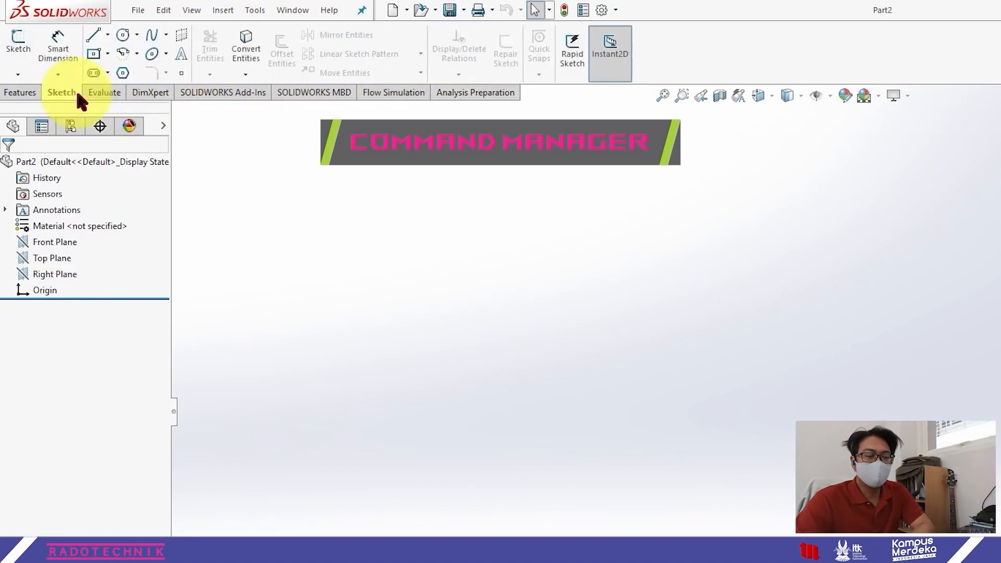
left_click(22, 92)
left_click(56, 92)
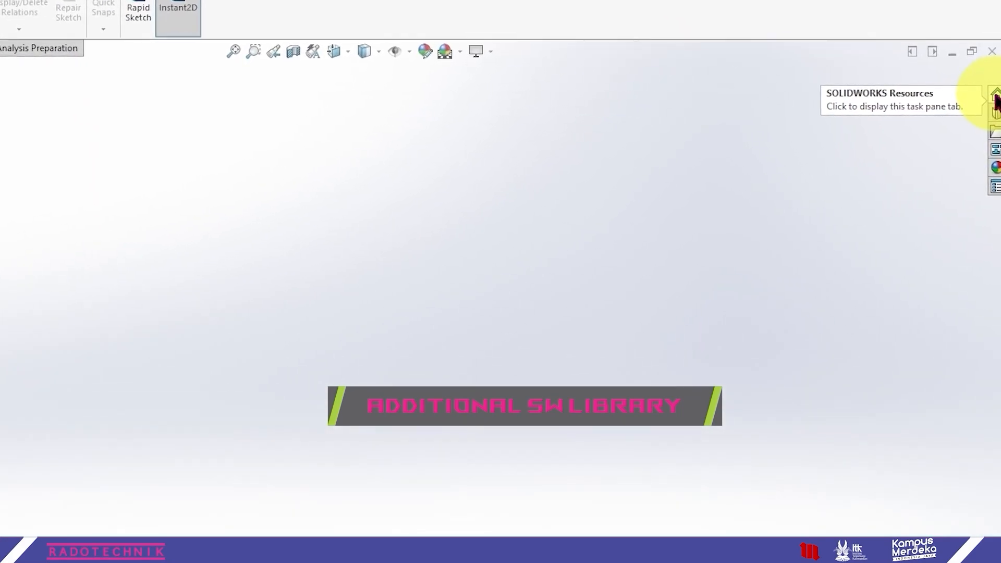
Step: Look through the SOLIDWORKS Resources, Design Library, File Explorer, Appearances and Custom Properties task panes
left_click(996, 99)
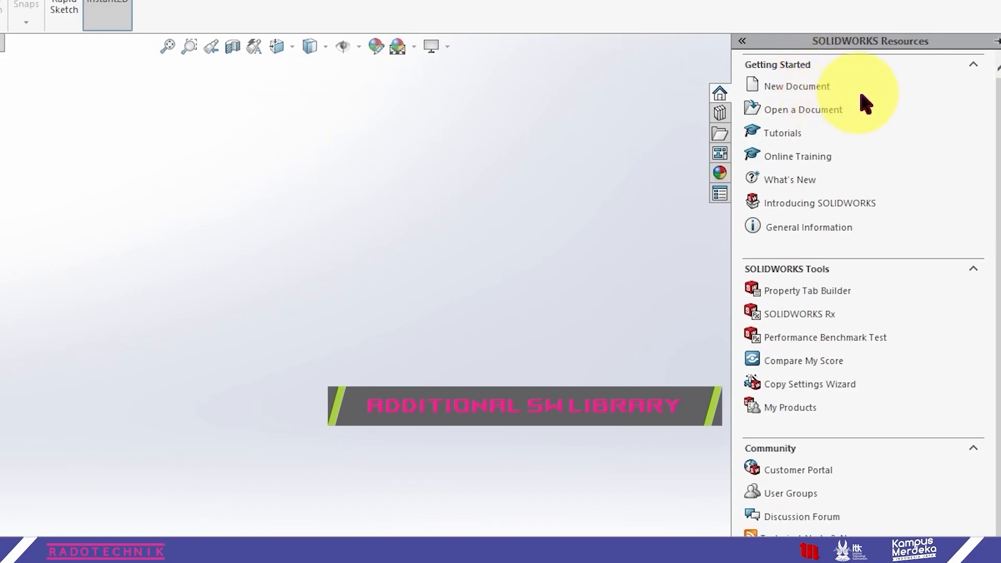
left_click(723, 118)
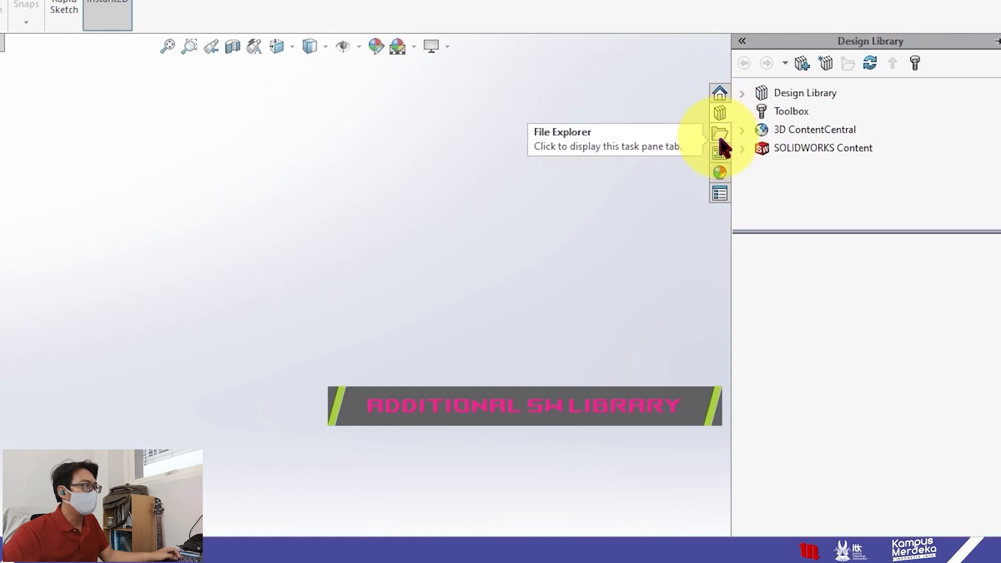
left_click(721, 136)
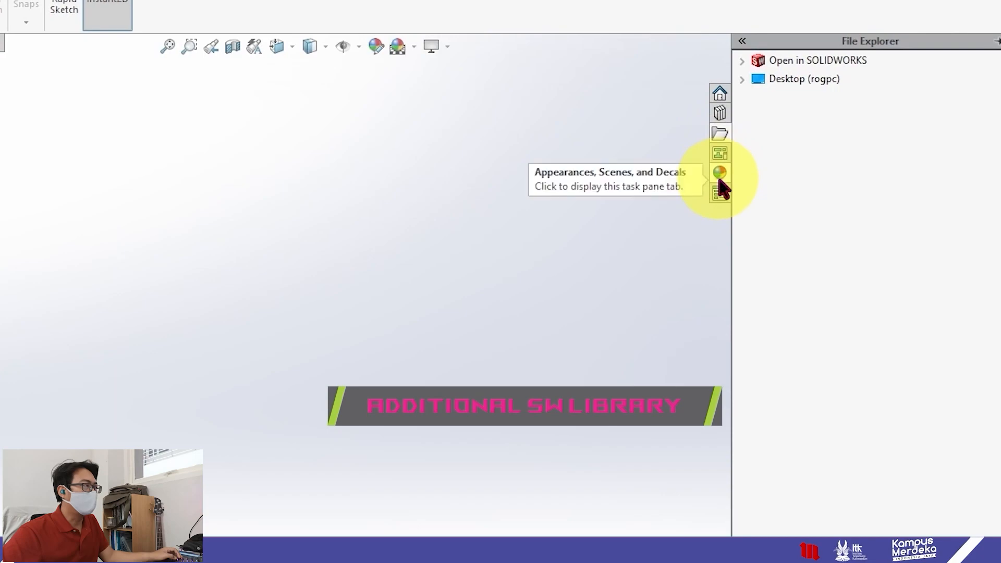
left_click(726, 183)
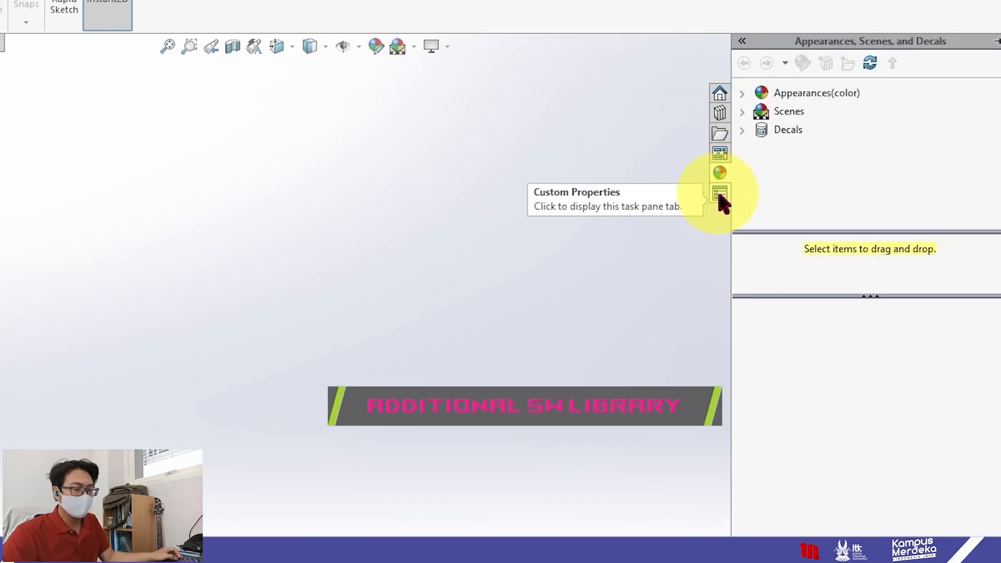
left_click(720, 194)
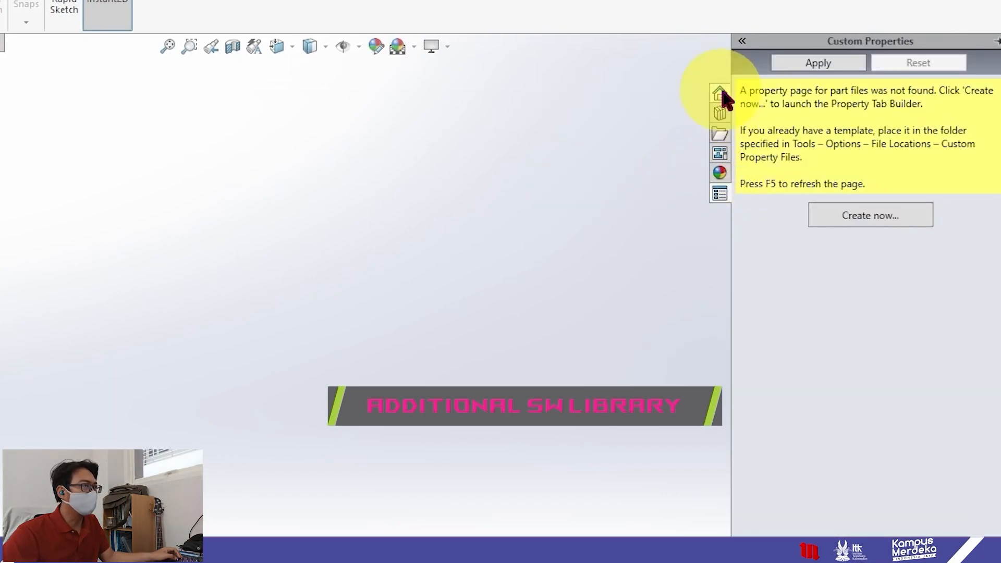
left_click(719, 92)
left_click(628, 150)
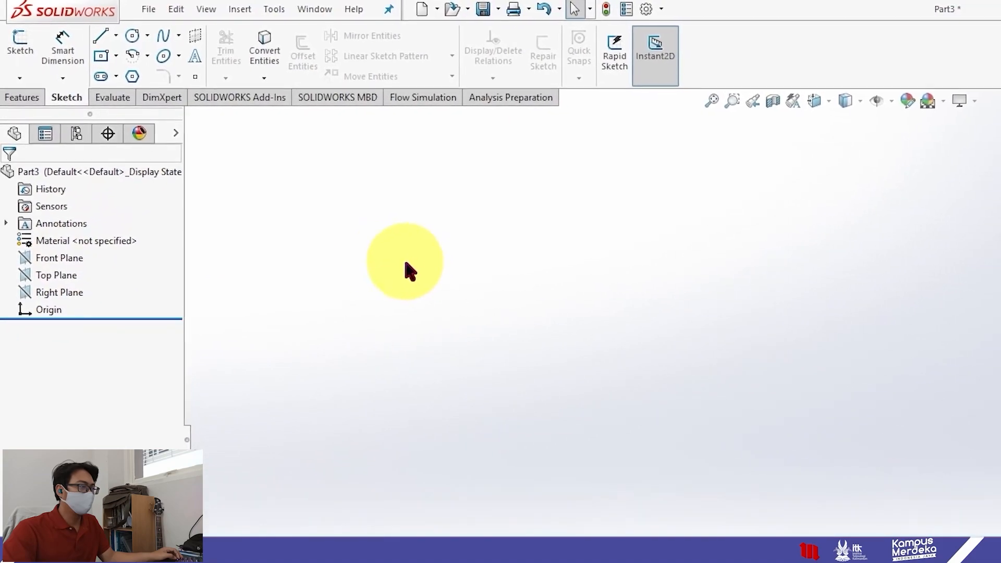
Step: Start a new sketch on the Top Plane
left_click(21, 94)
left_click(65, 94)
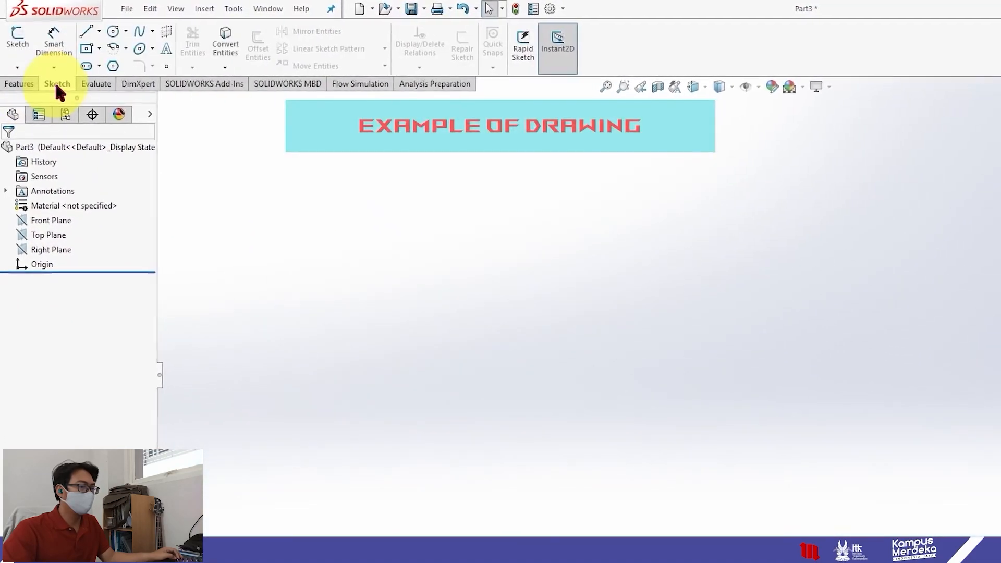
left_click(21, 47)
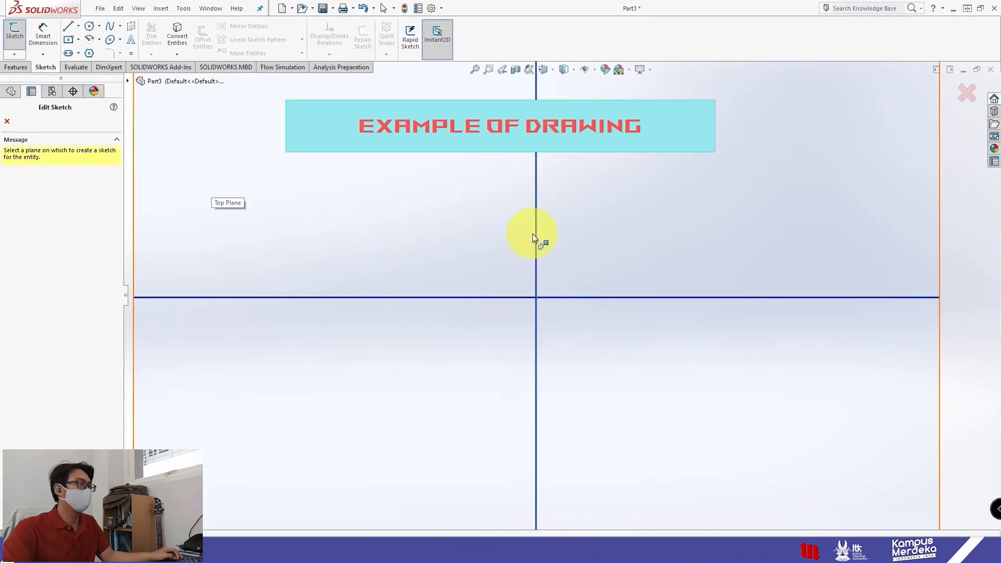
scroll(533, 234, "up", 5)
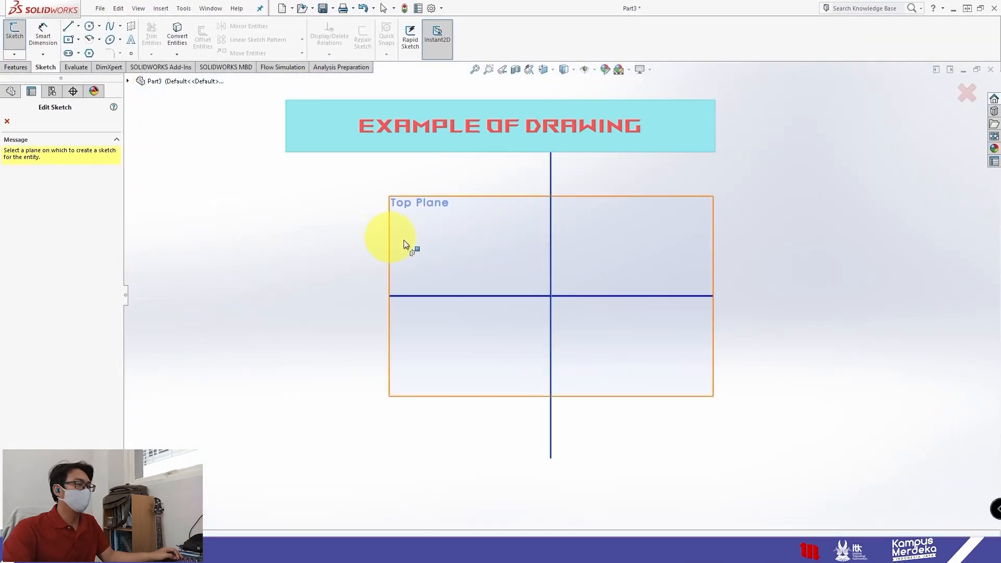
left_click(490, 253)
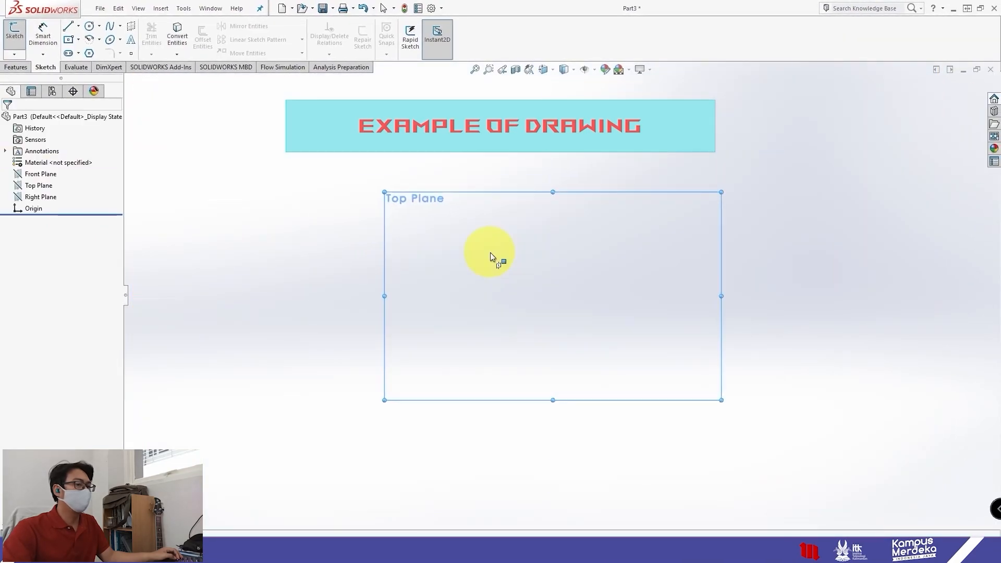
Step: Draw a circle centred on the origin with a radius of about 49 mm
left_click(90, 29)
left_click(561, 295)
left_click(499, 202)
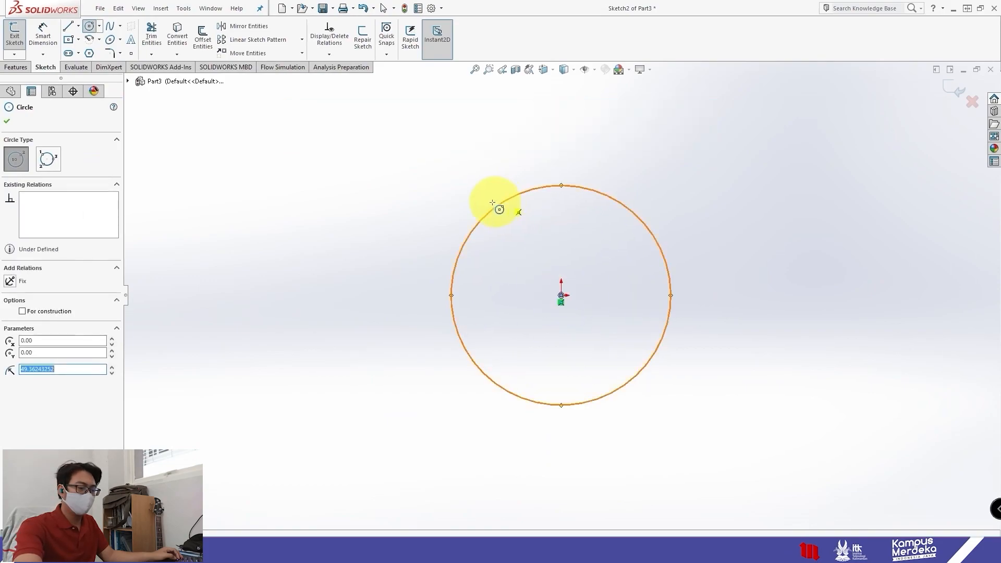
left_click(8, 120)
Step: Extrude the circle into a solid cylinder with a blind depth of 50 mm
left_click(15, 68)
left_click(19, 39)
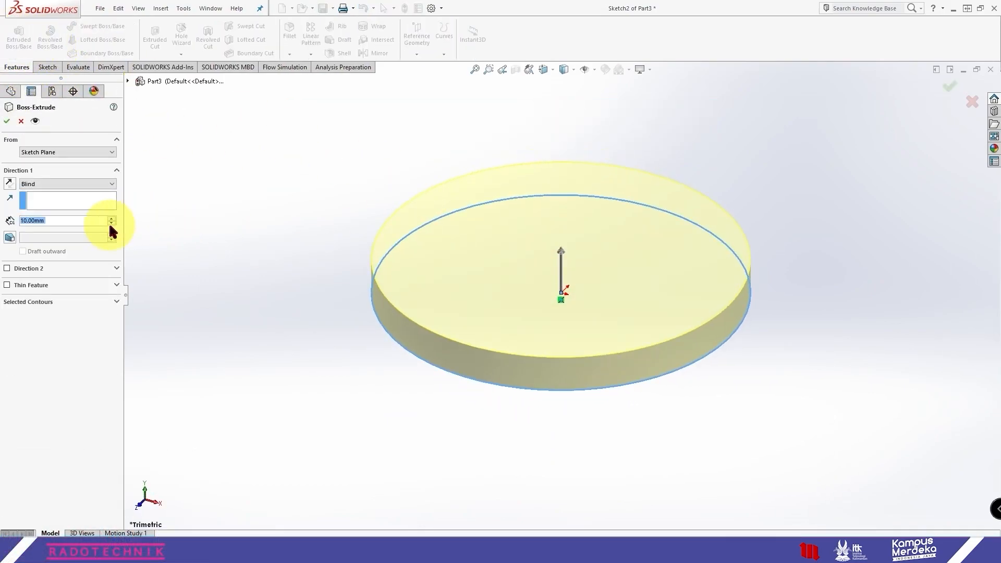
left_click(111, 218)
left_click(111, 218)
left_click(111, 217)
left_click(111, 218)
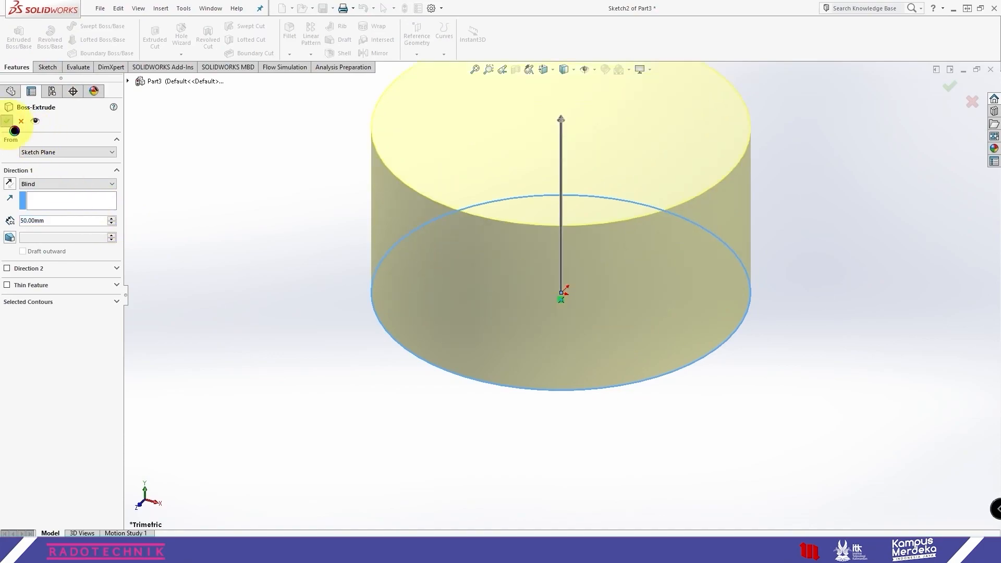
key("Return")
key("space")
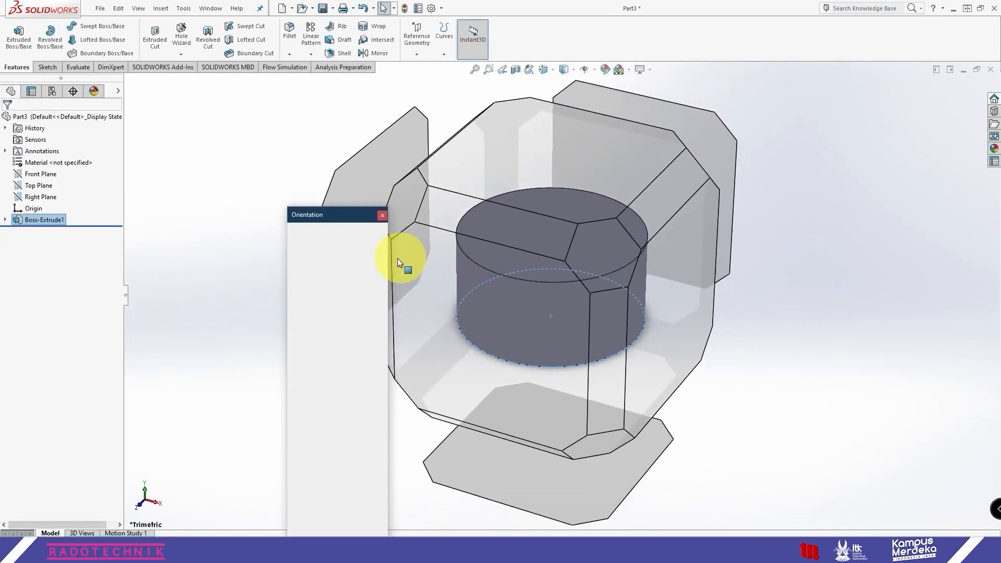
left_click(372, 248)
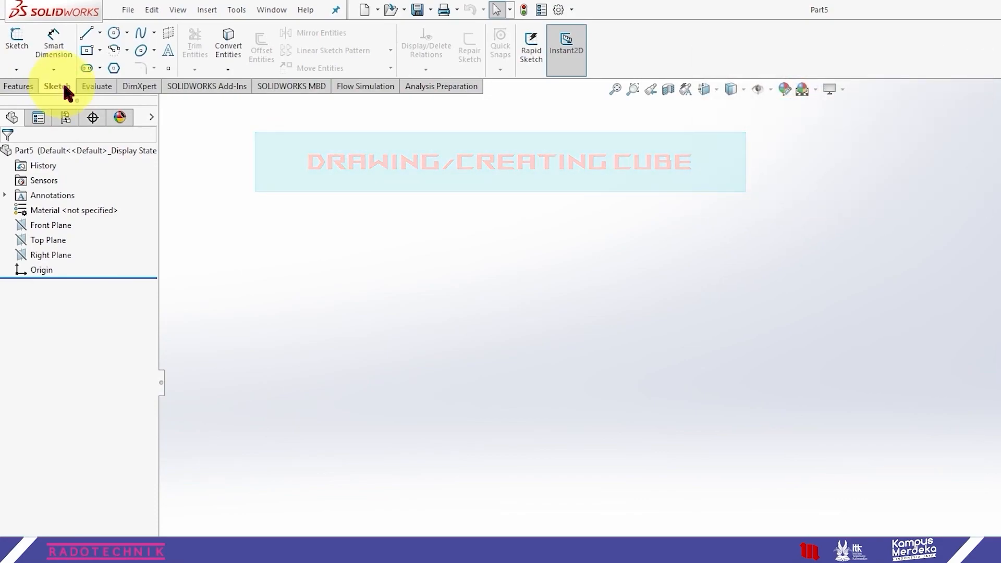
Step: Start a sketch on the Top Plane of the empty part
left_click(23, 43)
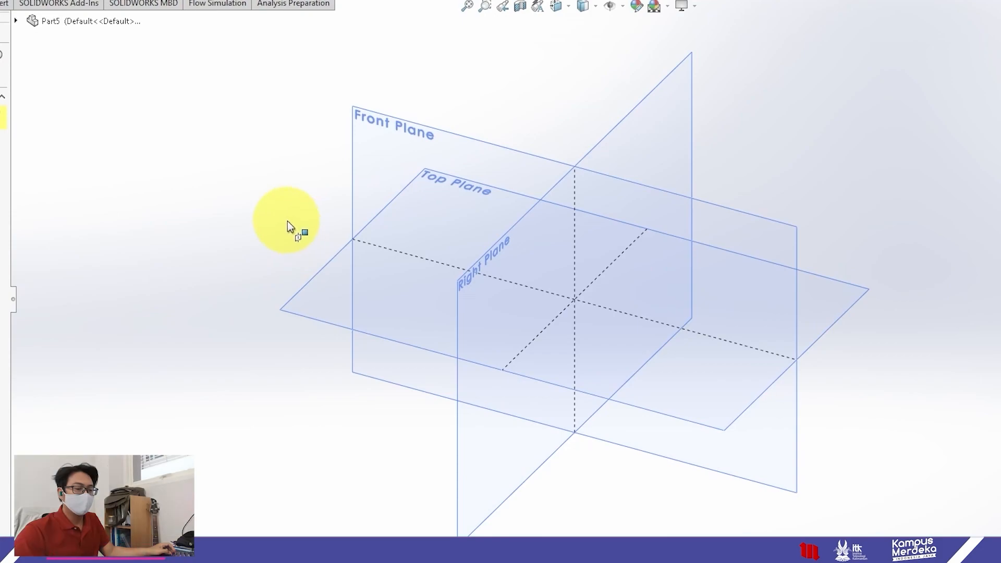
left_click(314, 283)
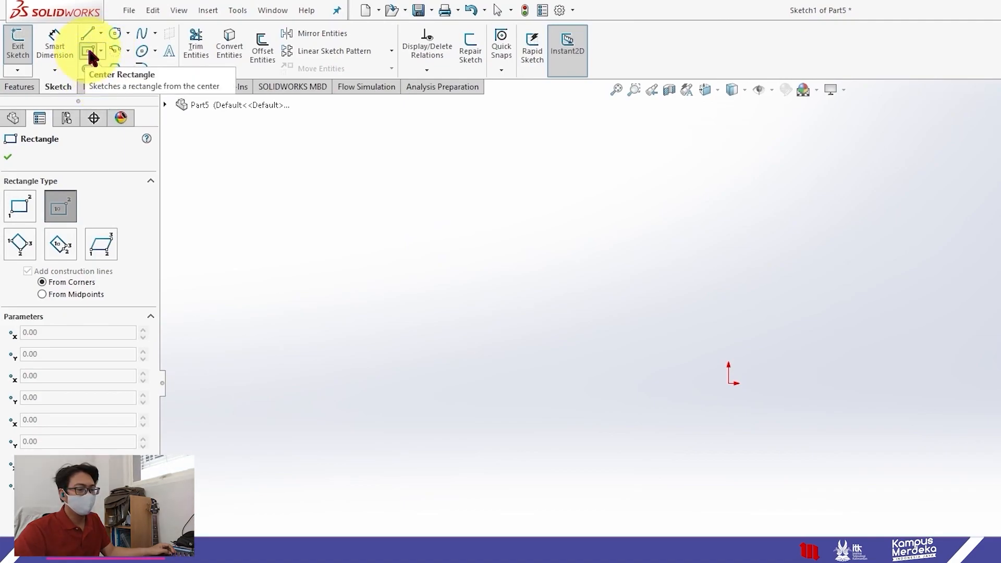
Step: Draw a center rectangle from the origin, about 158 mm wide and 118 mm high, with construction lines from corners
left_click(101, 51)
left_click(110, 67)
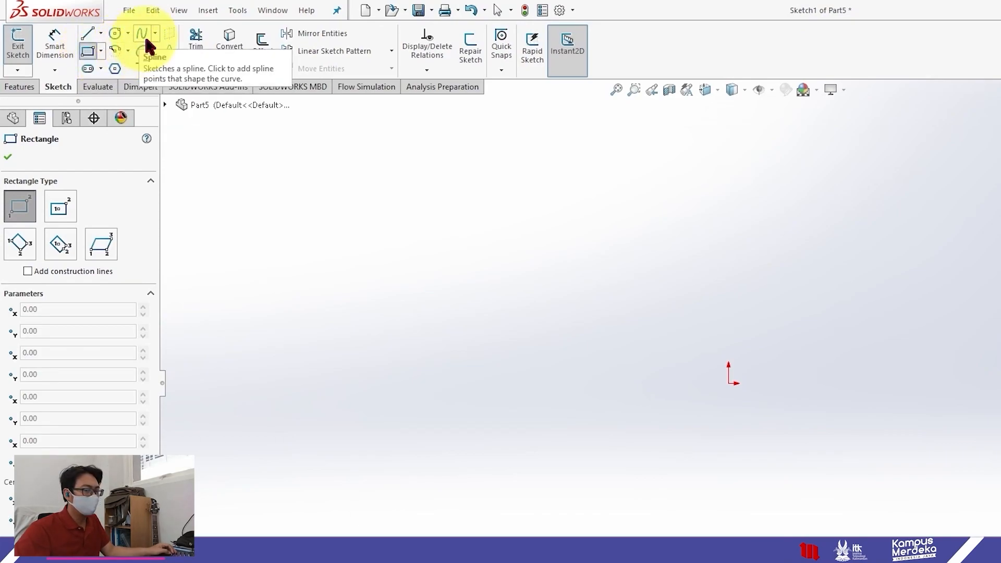
left_click(93, 47)
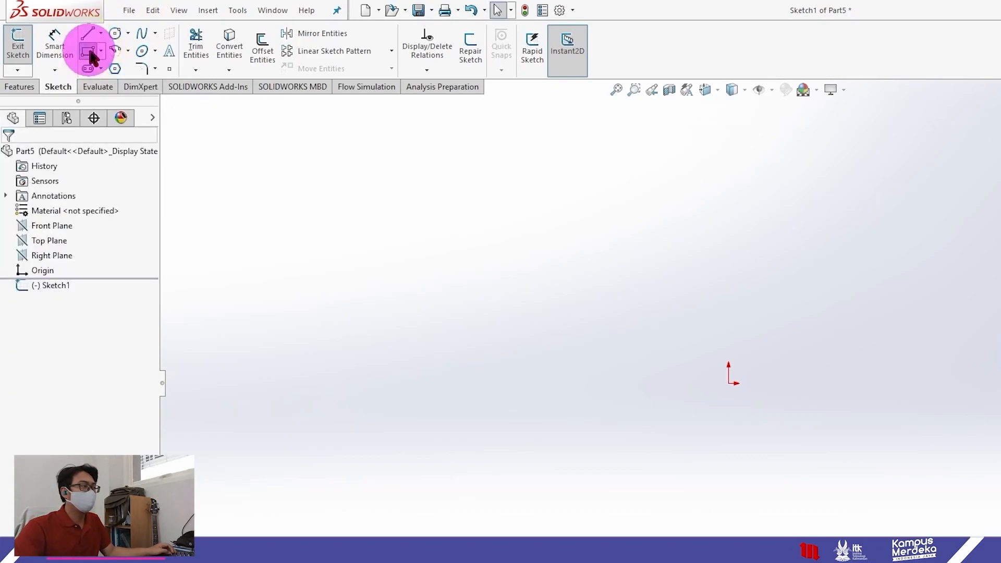
left_click(90, 50)
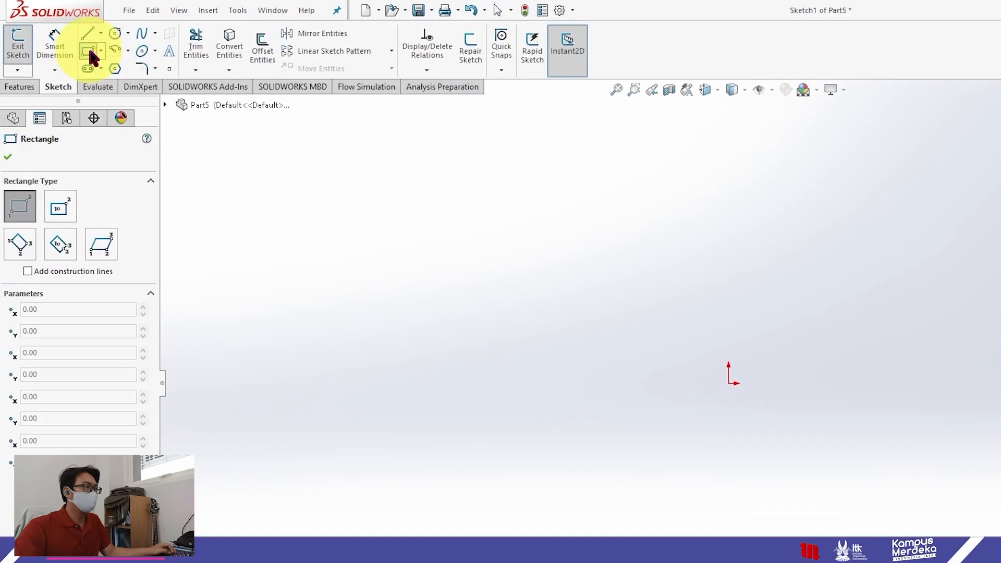
left_click(64, 205)
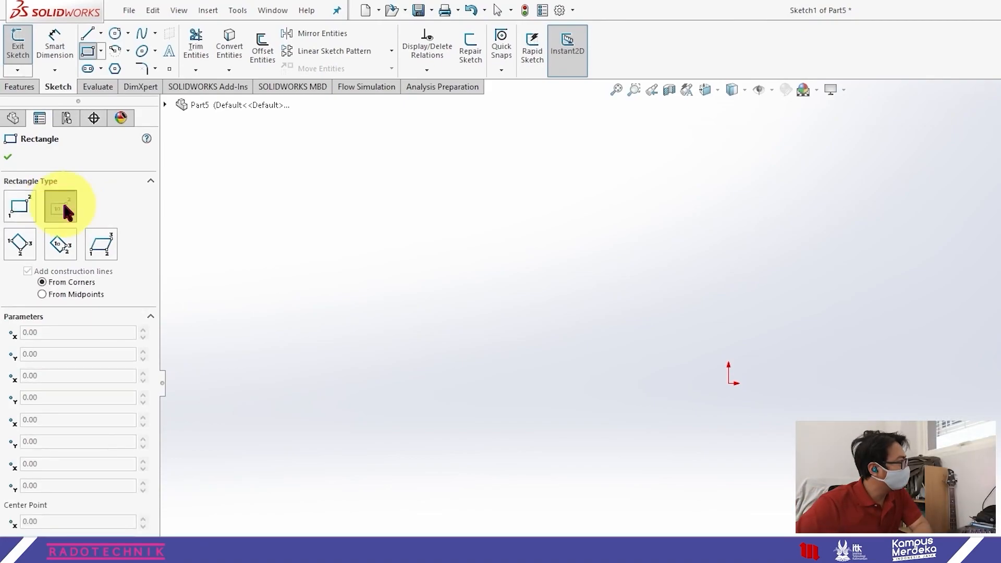
left_click(33, 203)
left_click(64, 204)
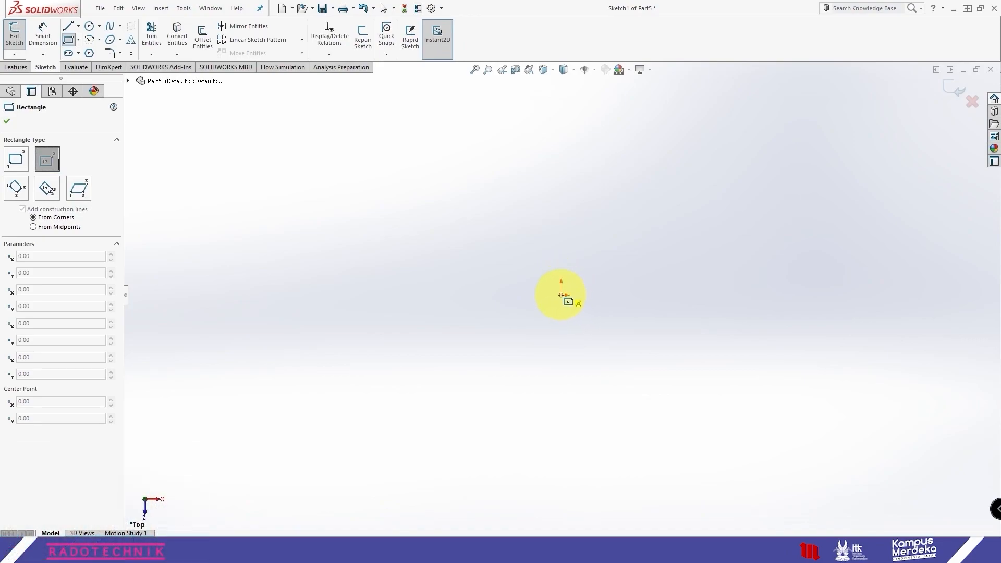
left_click(561, 295)
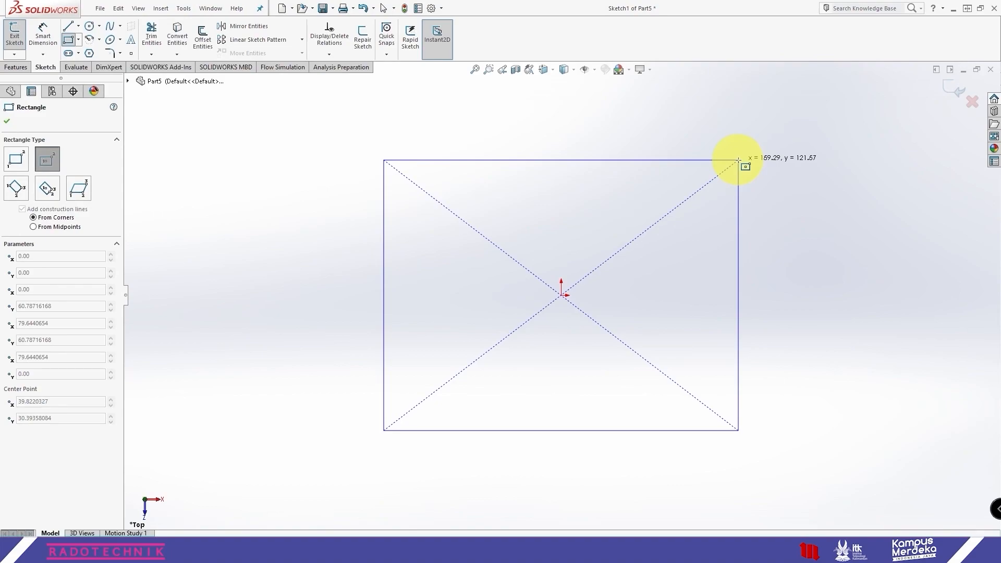
left_click(736, 164)
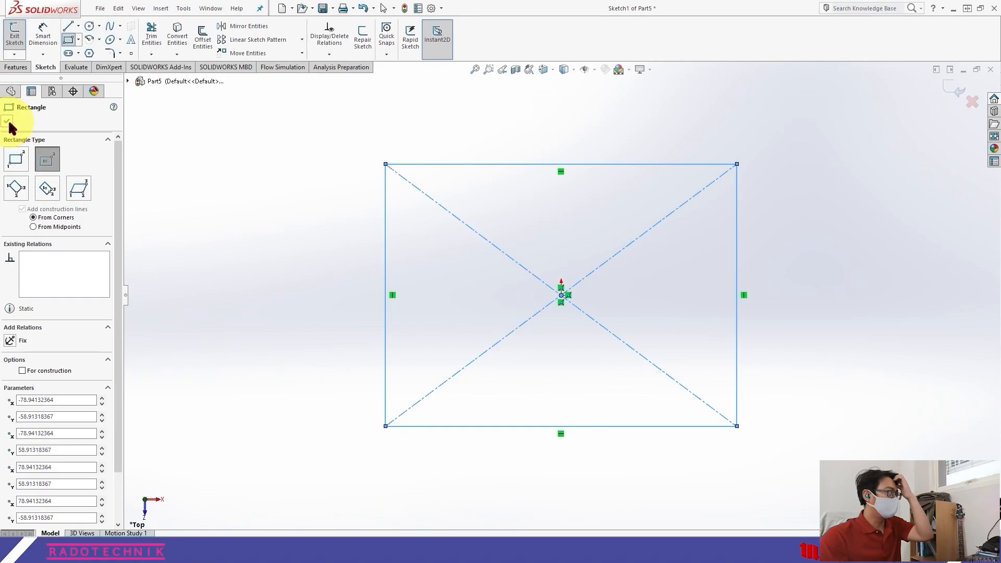
Step: Accept the center rectangle and end the rectangle command, staying in the sketch
left_click(9, 123)
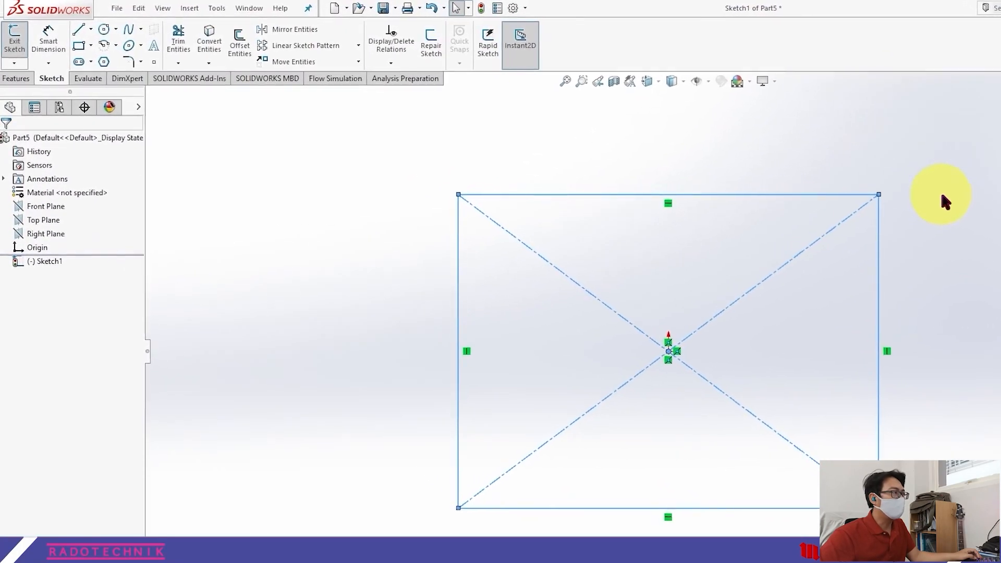
left_click(54, 70)
left_click(60, 69)
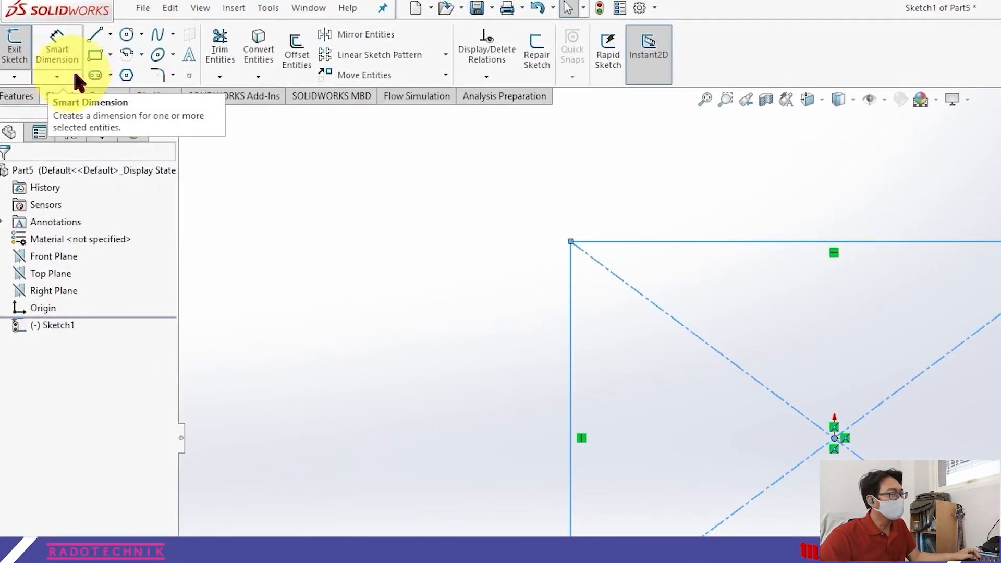
left_click(28, 95)
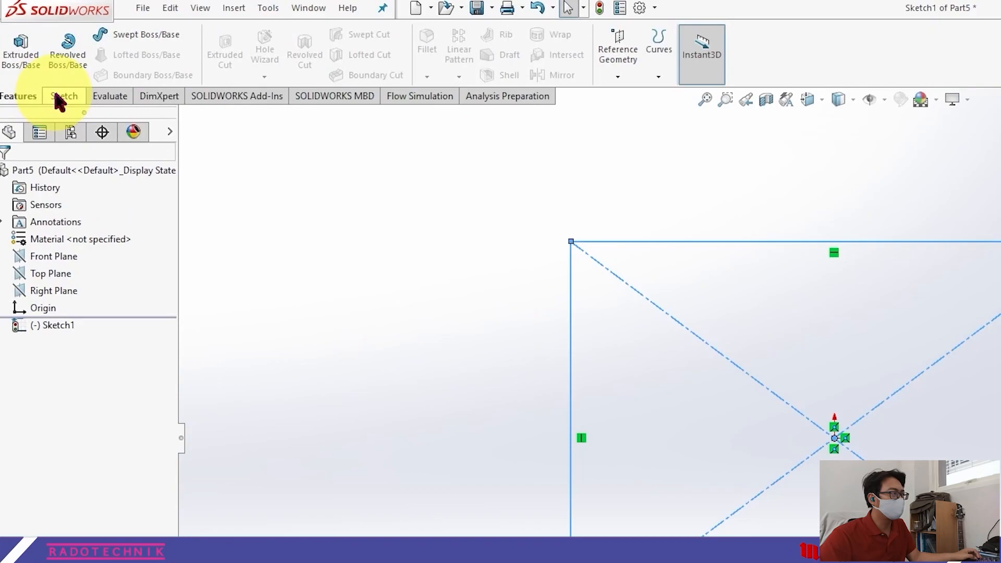
left_click(55, 95)
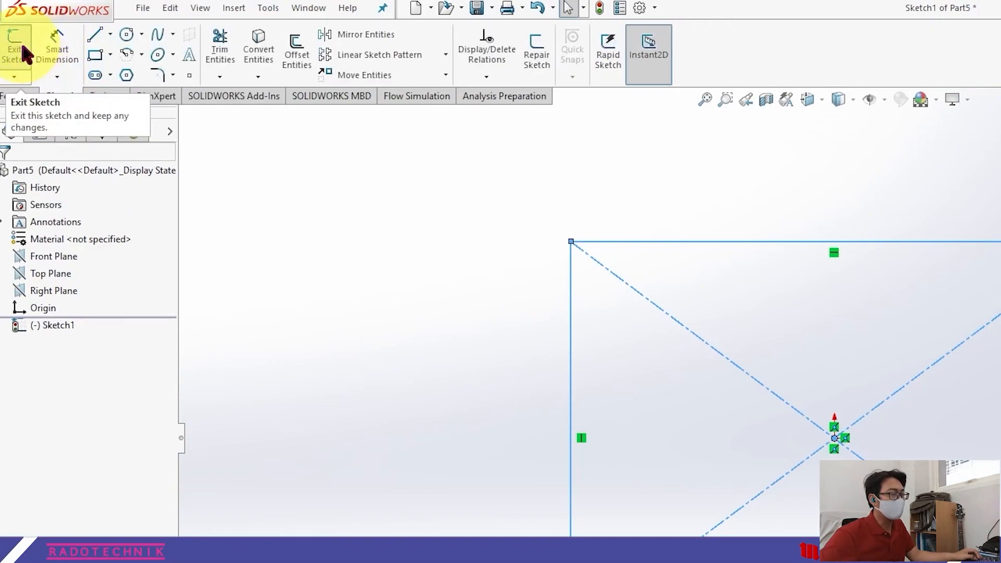
Step: Place a Smart Dimension on the rectangle's right vertical side, outside the rectangle, and open its value for editing
left_click(61, 50)
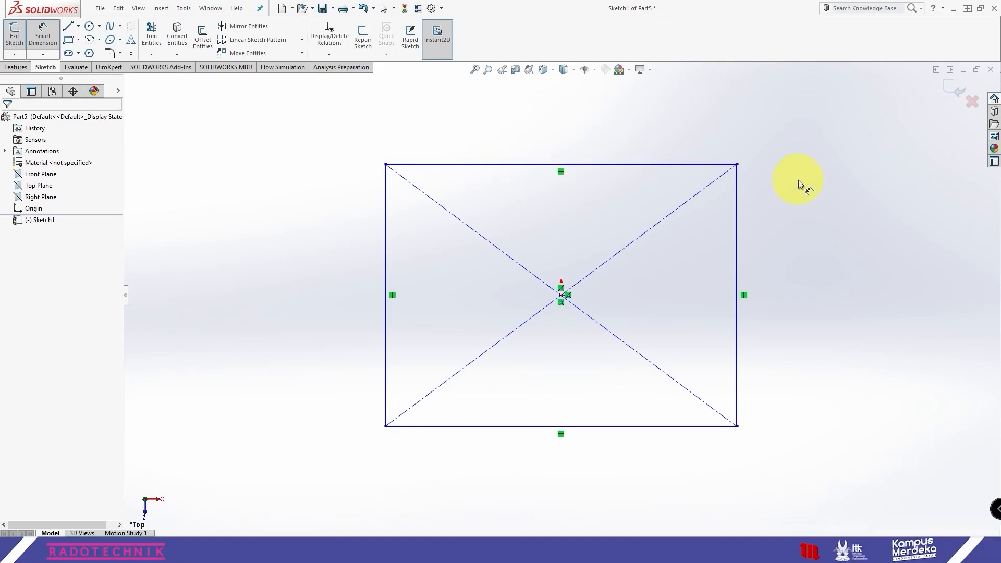
left_click(737, 214)
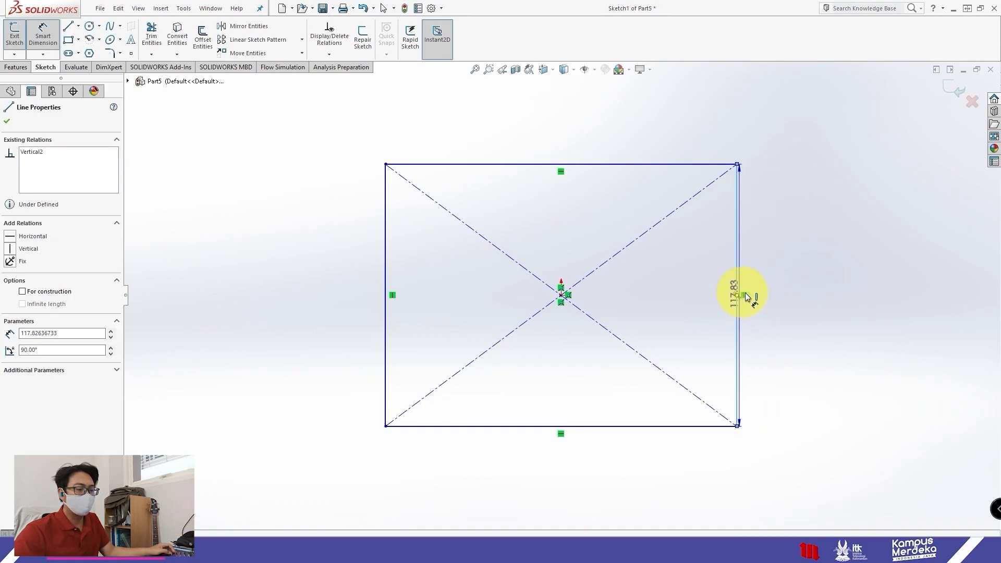
left_click(824, 296)
left_click_drag(834, 277, 825, 219)
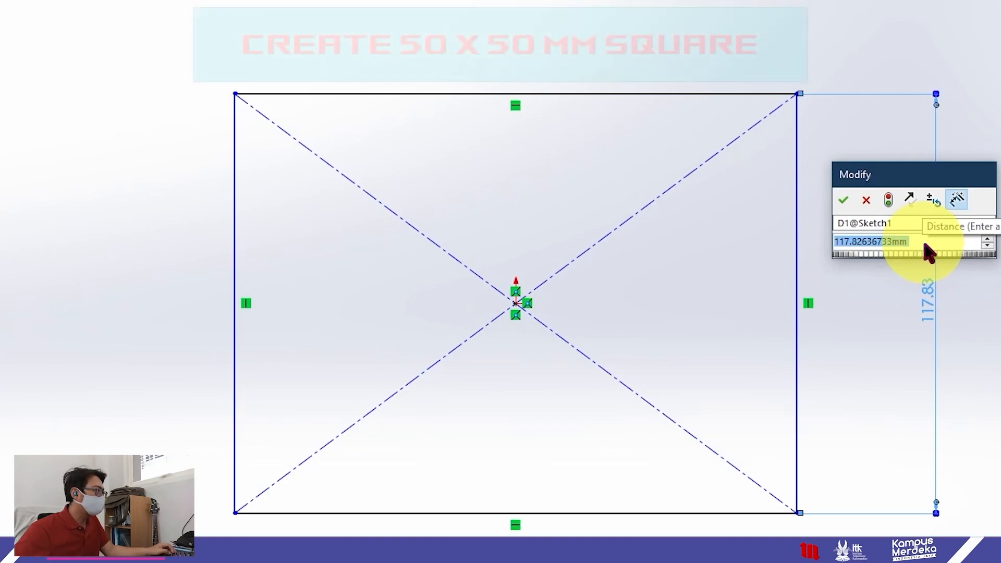
type("50")
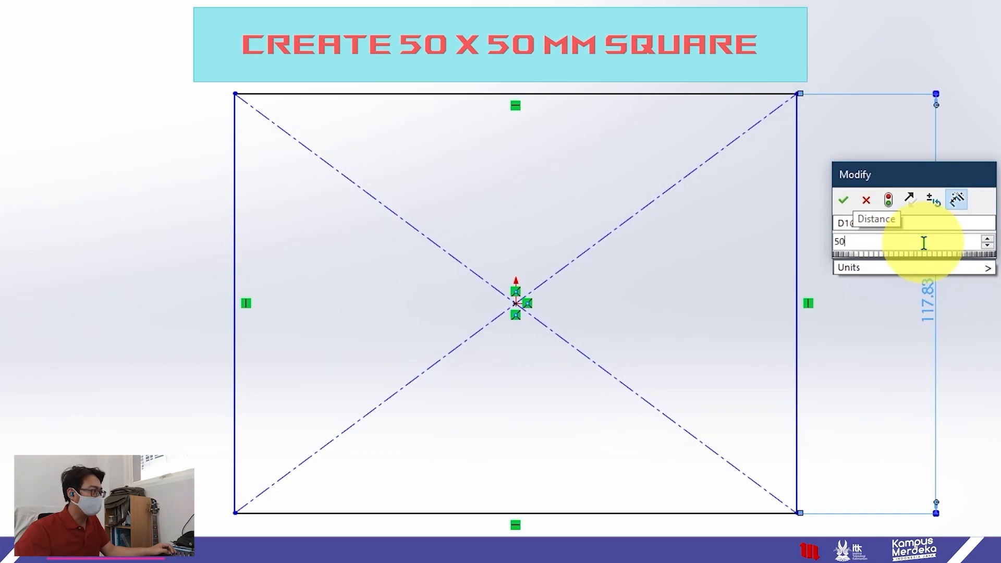
type("mm")
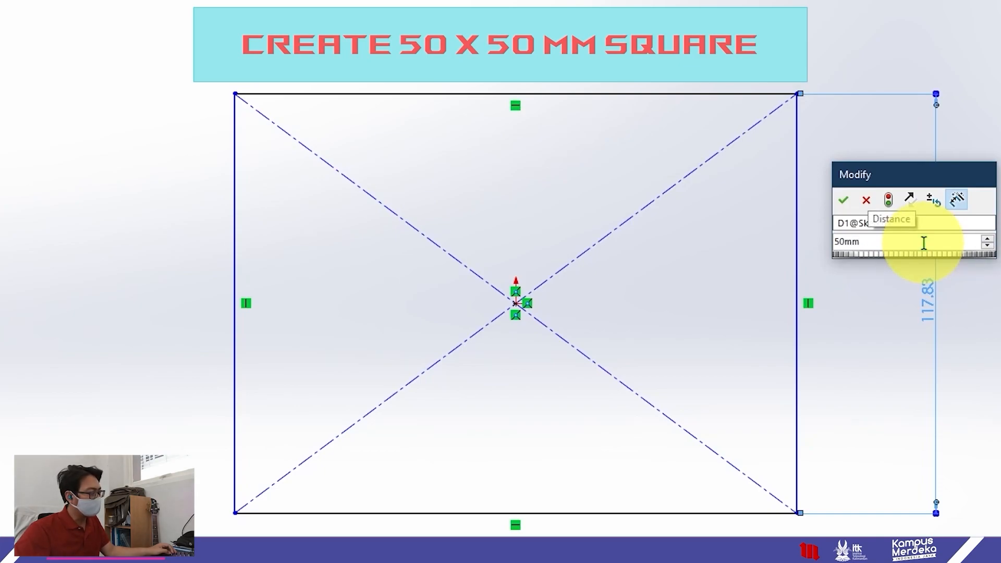
key("BackSpace")
key("BackSpace")
key("BackSpace")
key("BackSpace")
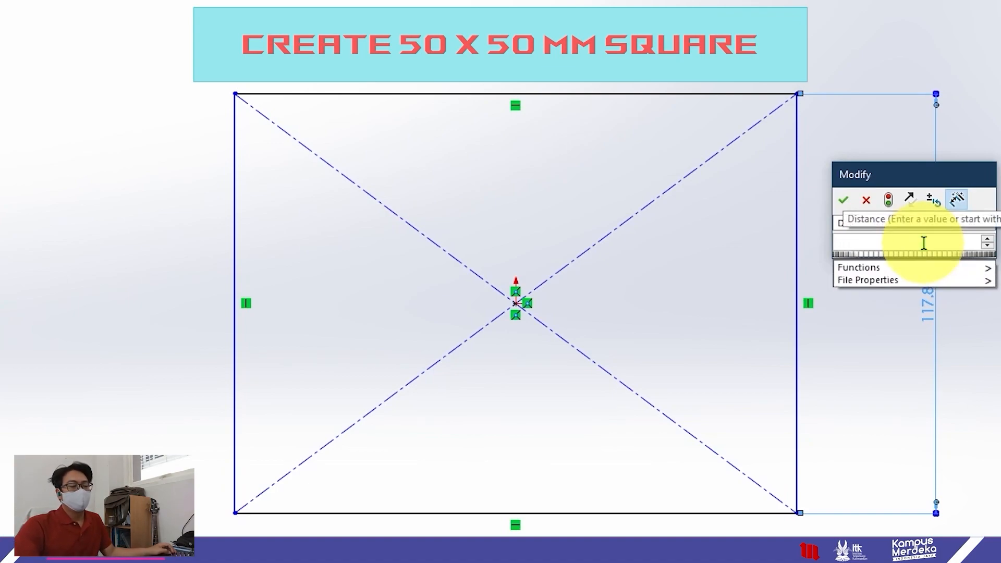
type("50 mm")
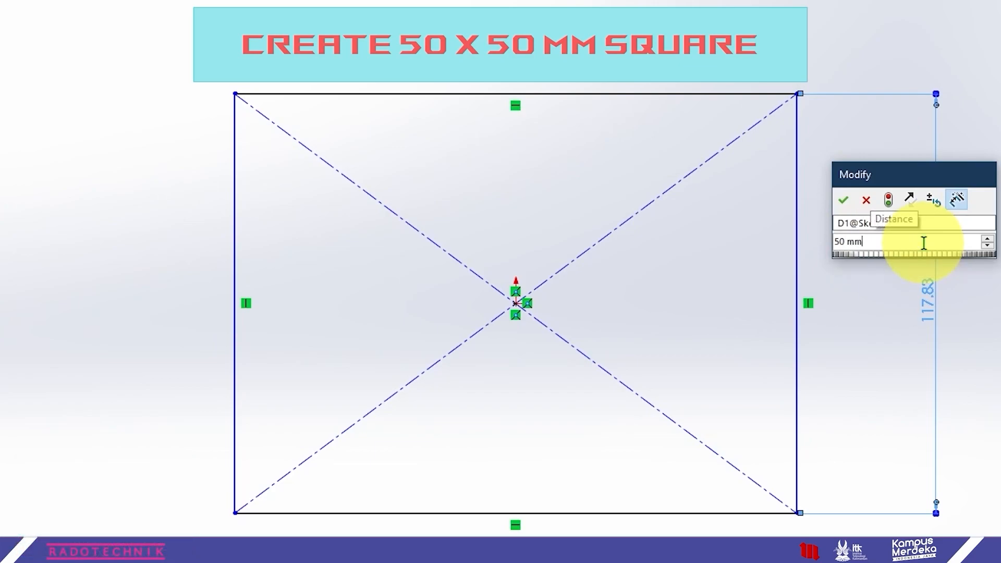
key("BackSpace")
key("BackSpace")
key("BackSpace")
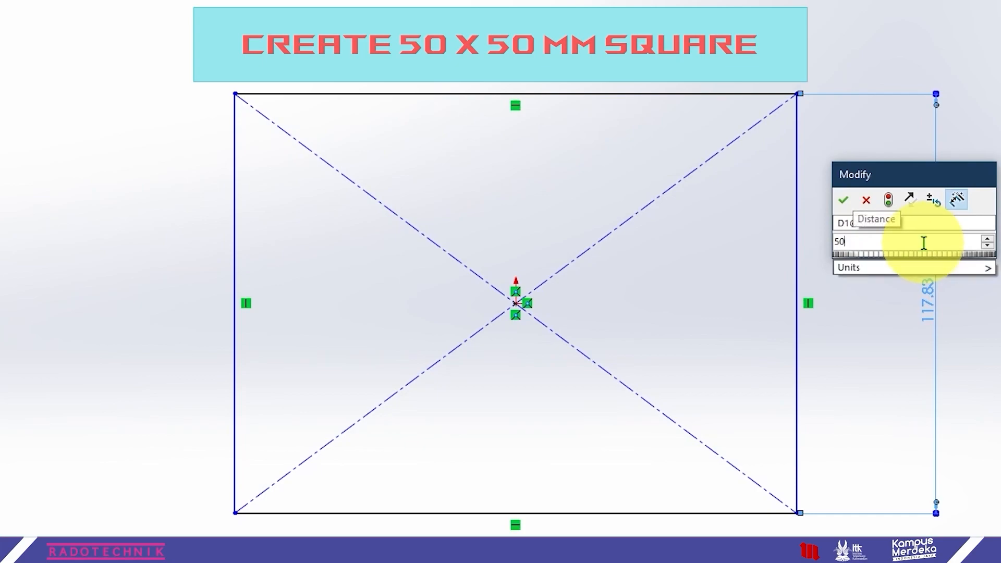
key("BackSpace")
key("BackSpace")
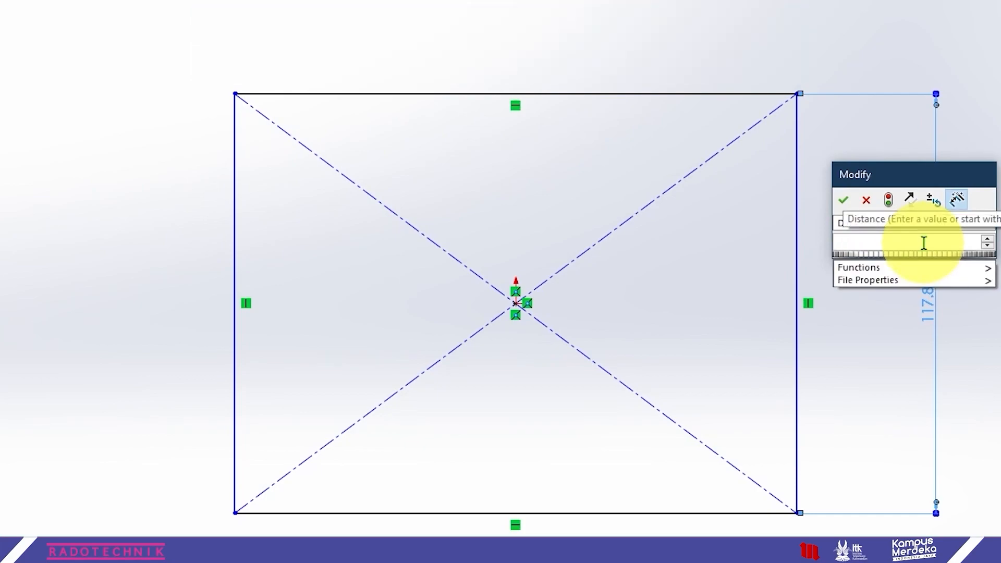
Step: Set the vertical side's dimension to 50 mm
type("50mm")
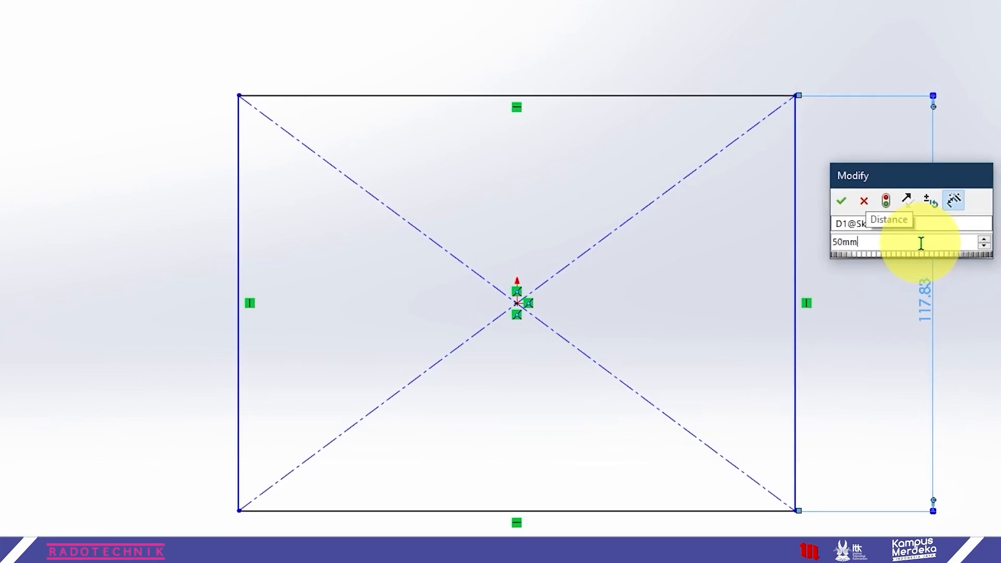
key("Return")
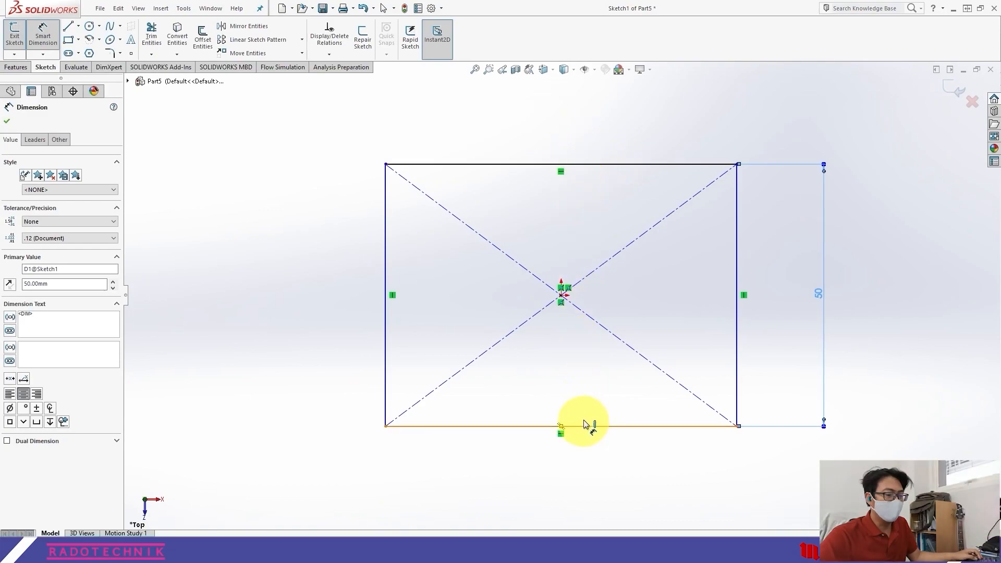
Step: Dimension the rectangle's upper horizontal side above the sketch and set its length to 50 mm
left_click(524, 165)
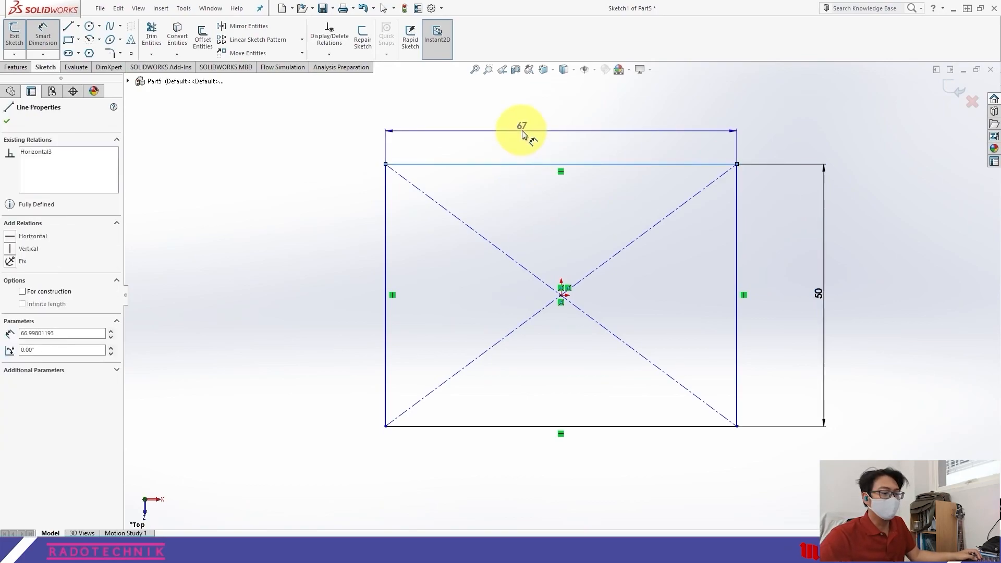
left_click(562, 130)
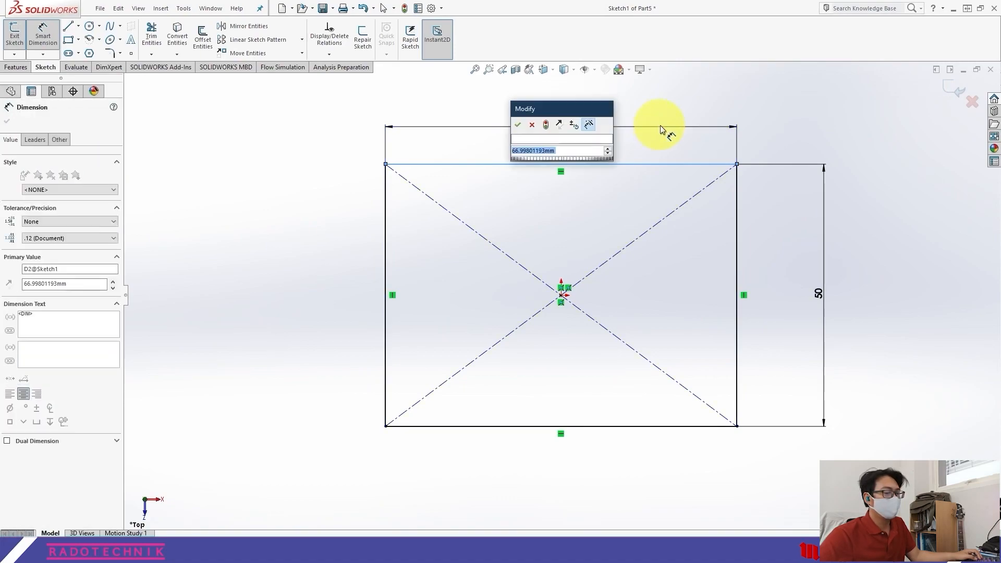
left_click_drag(559, 114, 296, 142)
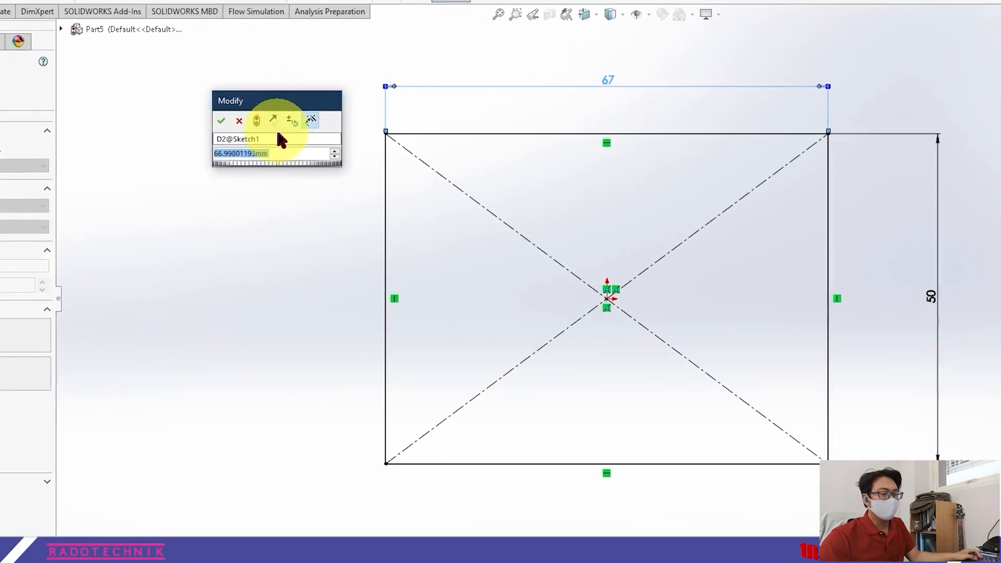
type("50")
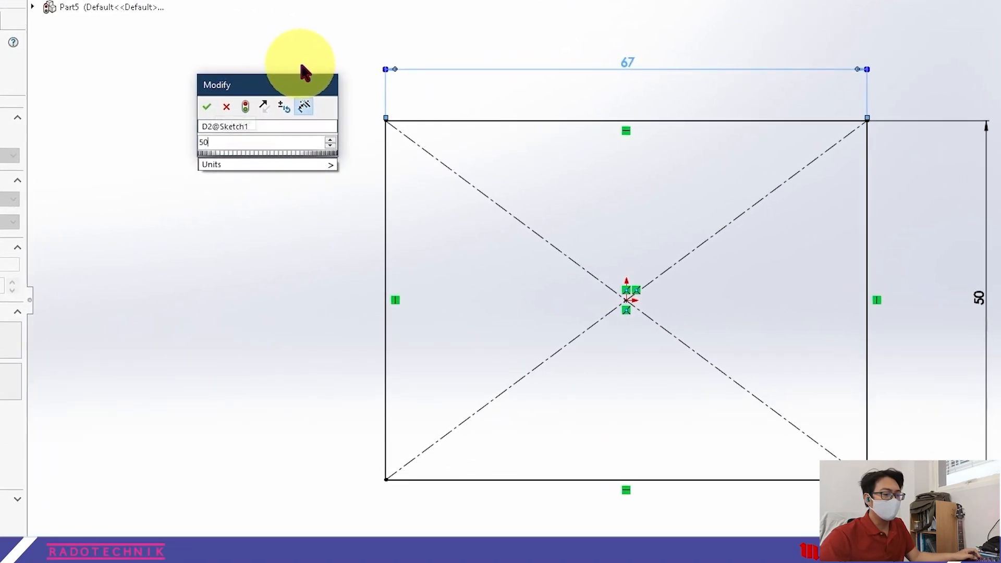
key("Return")
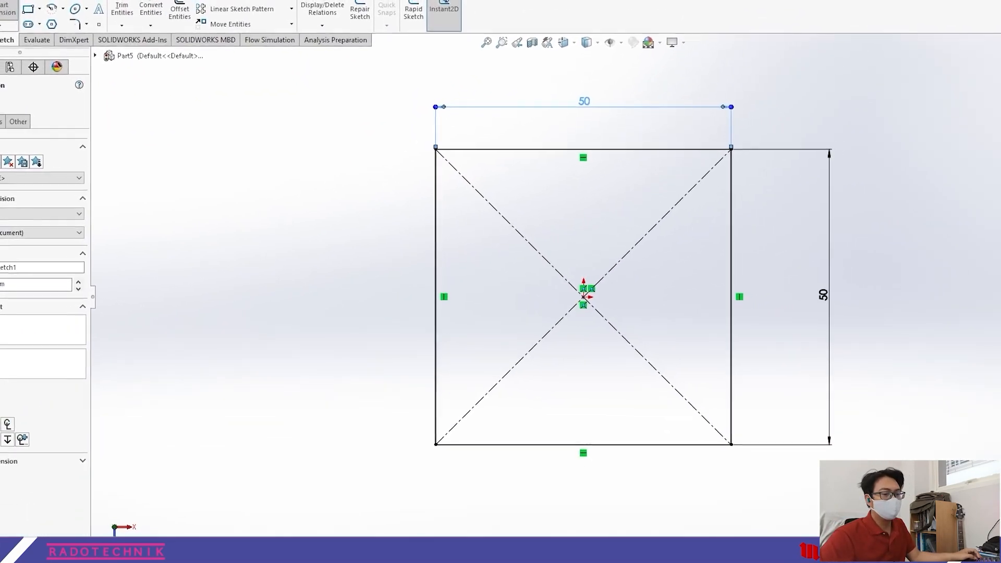
Step: Finish dimensioning, exit the square's sketch keeping its changes, and clear the selection
left_click(12, 107)
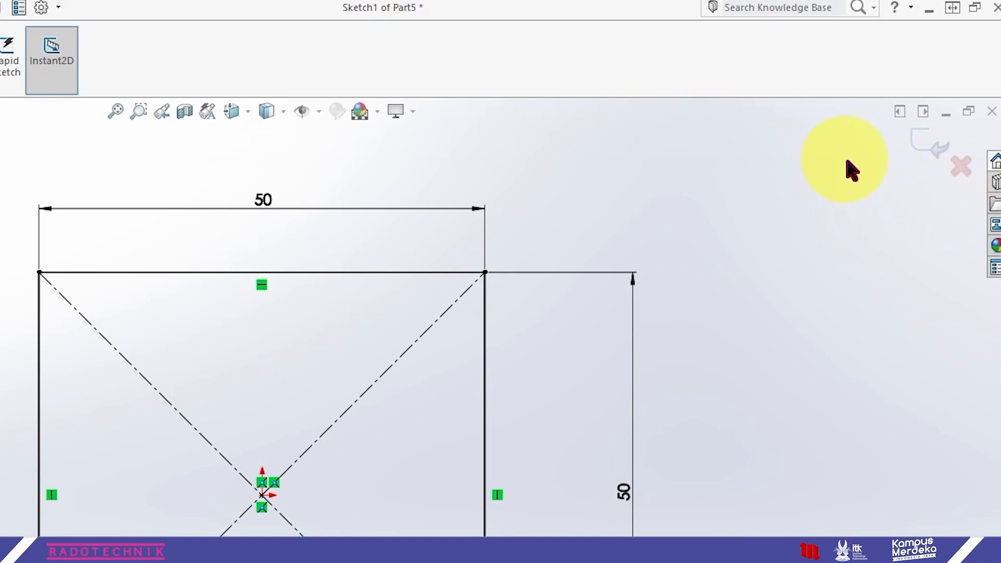
left_click(937, 127)
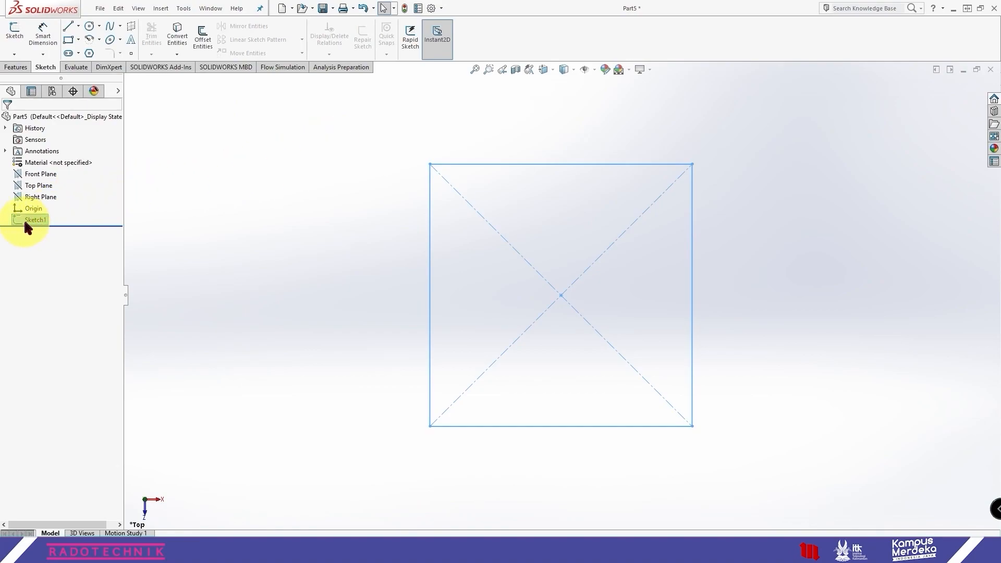
left_click(263, 198)
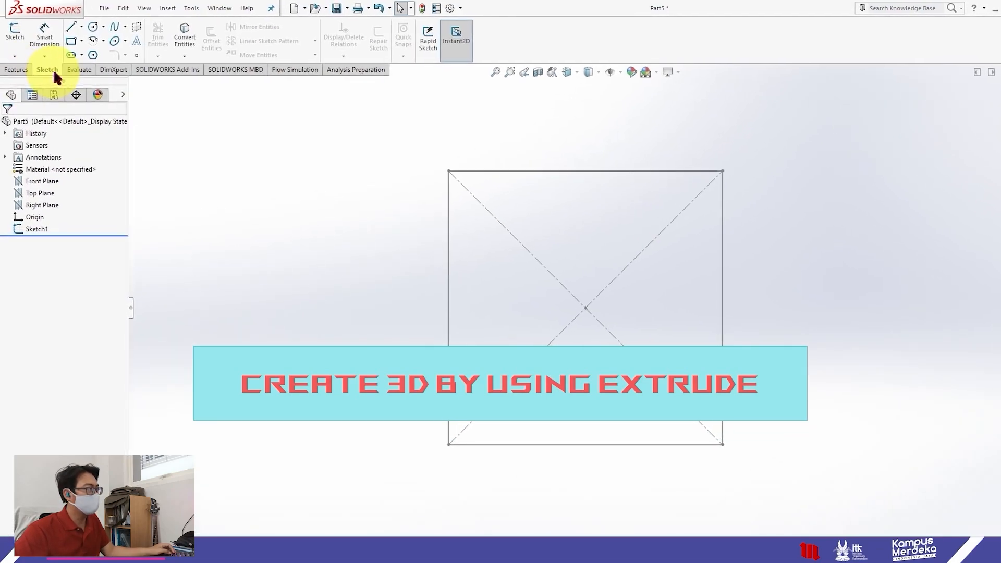
Step: Start an Extruded Boss/Base feature using the existing square sketch, Sketch1
left_click(23, 84)
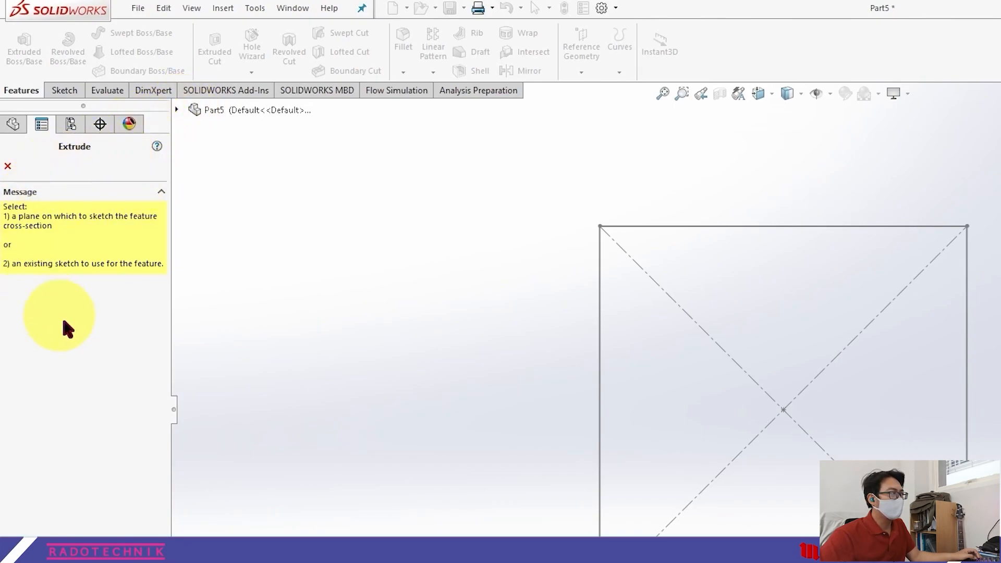
left_click(177, 109)
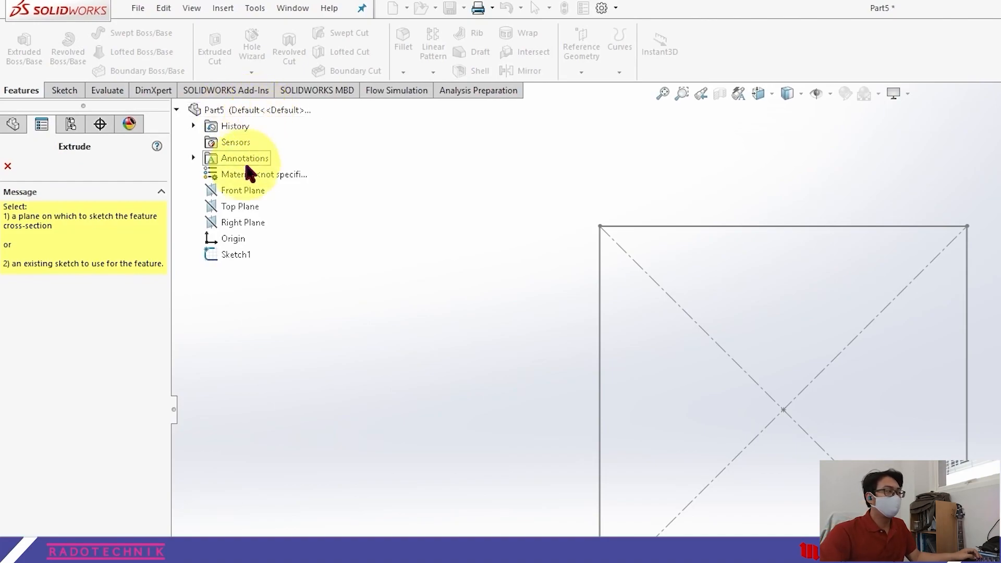
left_click(234, 254)
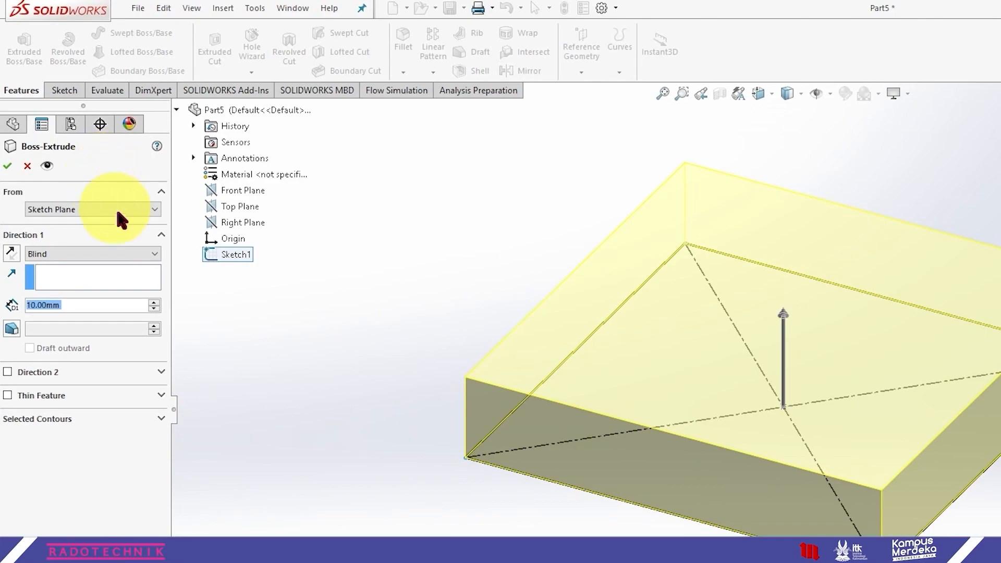
left_click(153, 301)
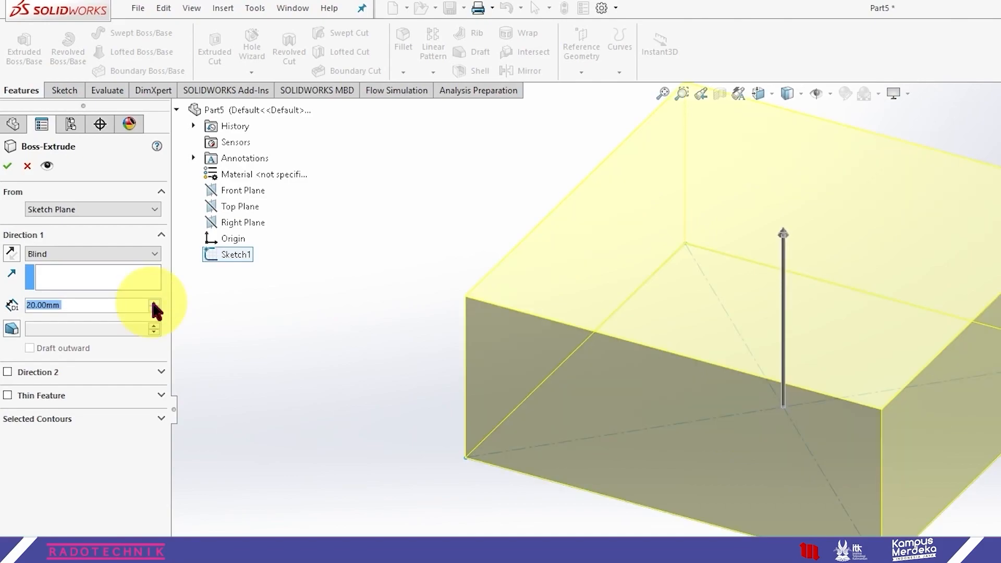
left_click(154, 302)
left_click(154, 302)
left_click(154, 309)
left_click(154, 309)
left_click(154, 308)
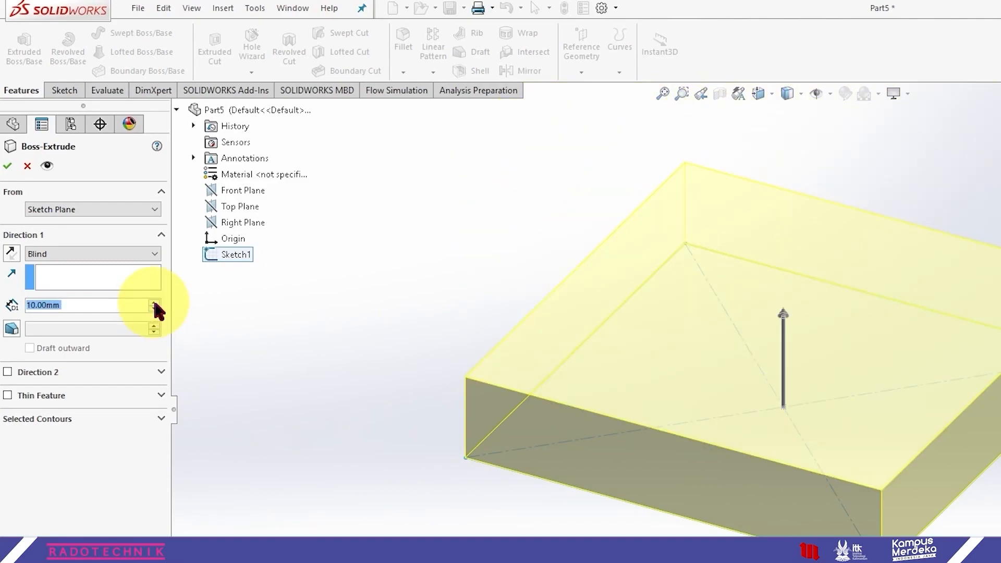
Step: Set the blind depth of the square's extrusion to 50 mm
double_click(85, 302)
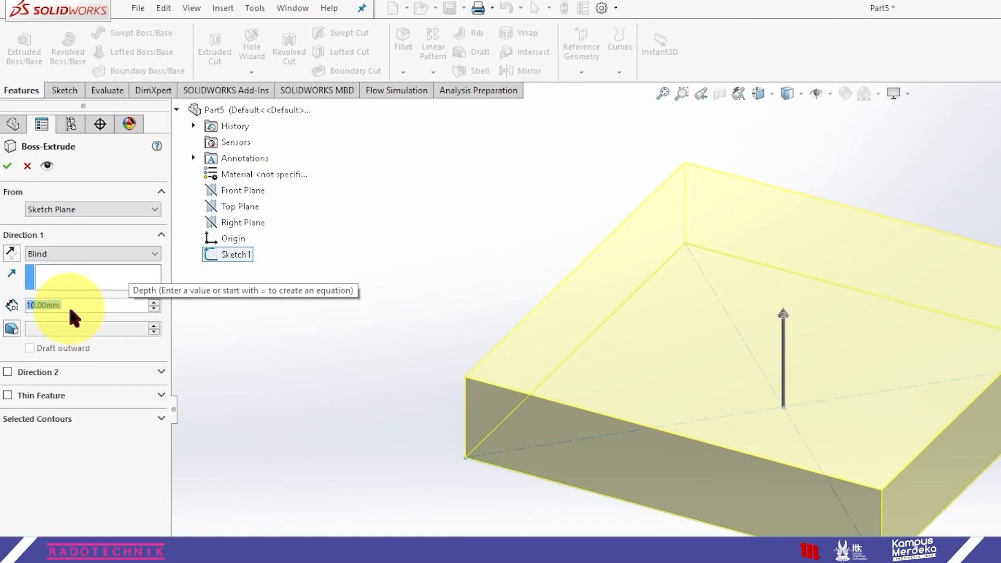
type("50mm")
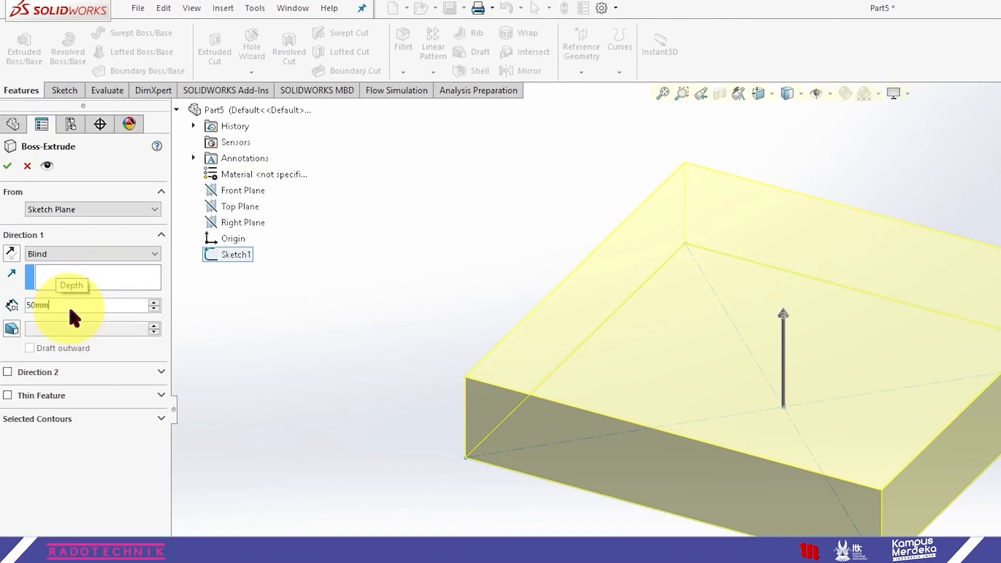
key("Return")
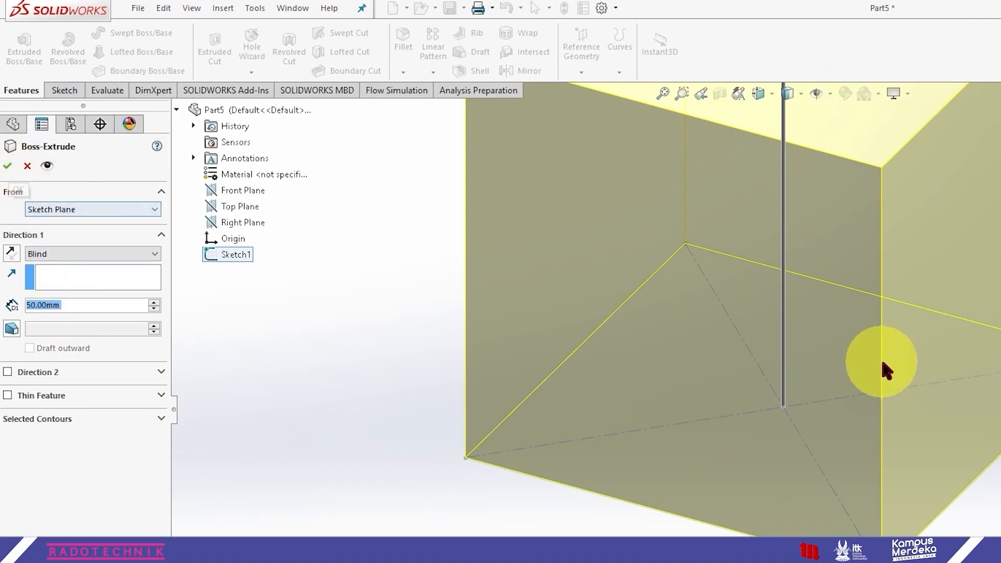
Step: Try shortening the extrusion to 48 mm with its depth handle in the preview, and restore the depth to 50 mm
scroll(883, 369, "up", 5)
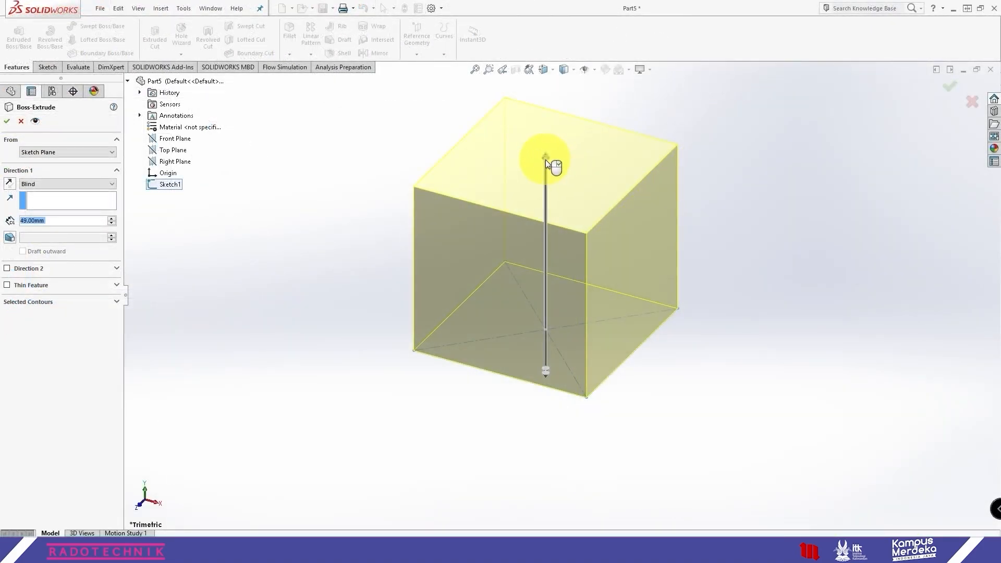
mouse_move(545, 157)
left_mouse_down()
mouse_move(547, 133)
mouse_move(553, 464)
mouse_move(558, 136)
mouse_move(554, 474)
mouse_move(542, 205)
mouse_move(553, 140)
mouse_move(548, 197)
mouse_move(544, 168)
mouse_move(552, 171)
left_mouse_up()
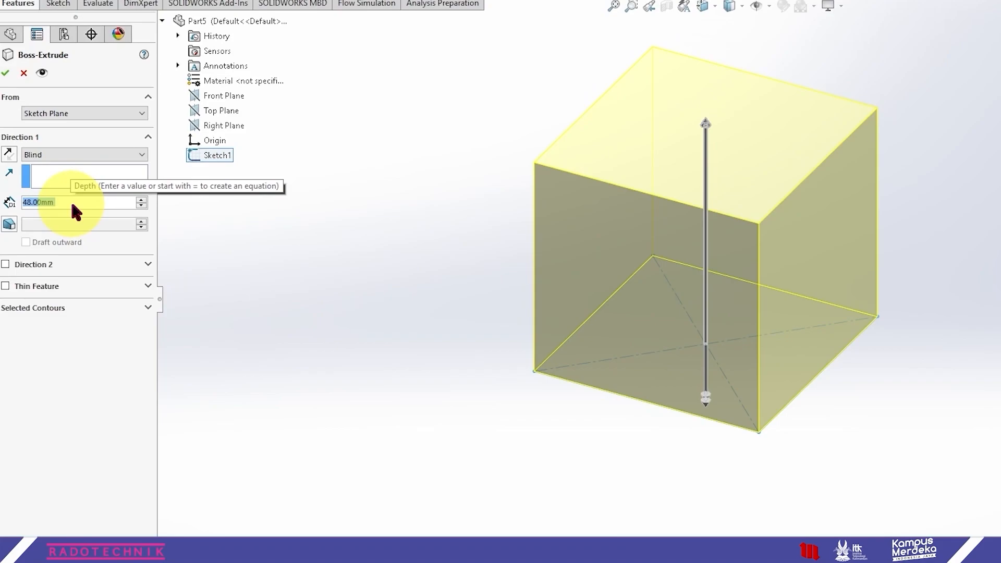
left_click(66, 206)
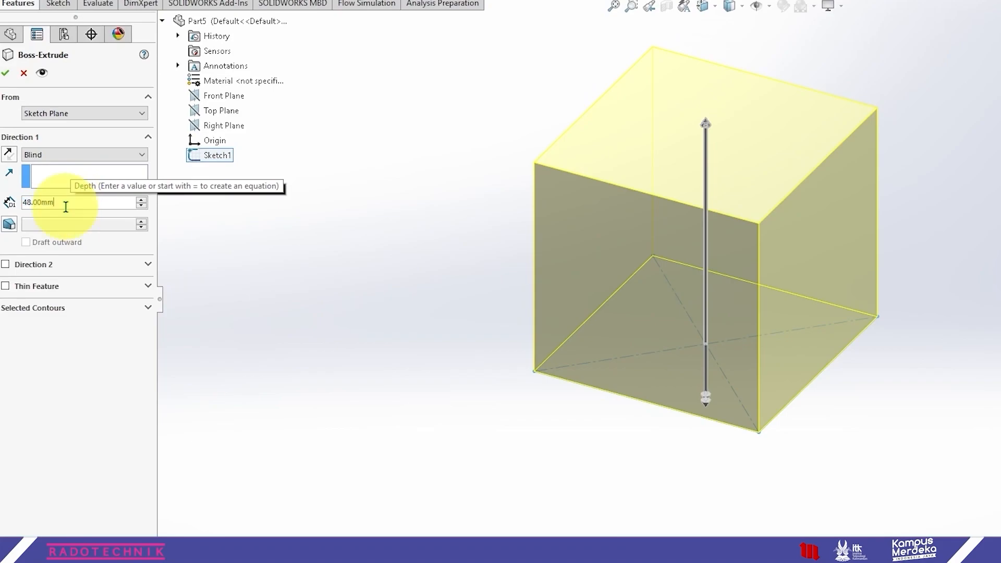
double_click(66, 207)
type("50")
key("Return")
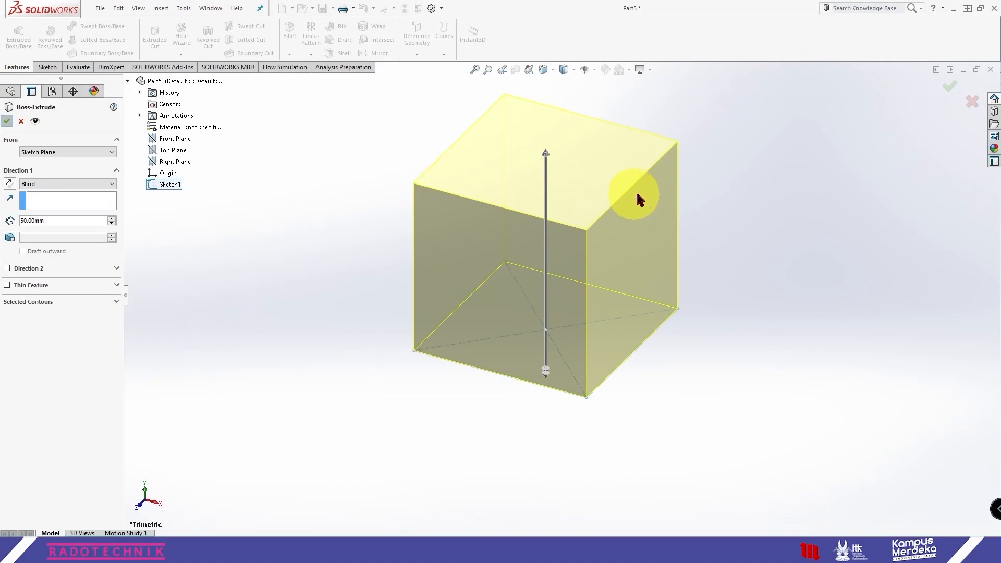
Step: Accept the 50 mm blind extrusion of the square to create the solid cube
left_click(226, 179)
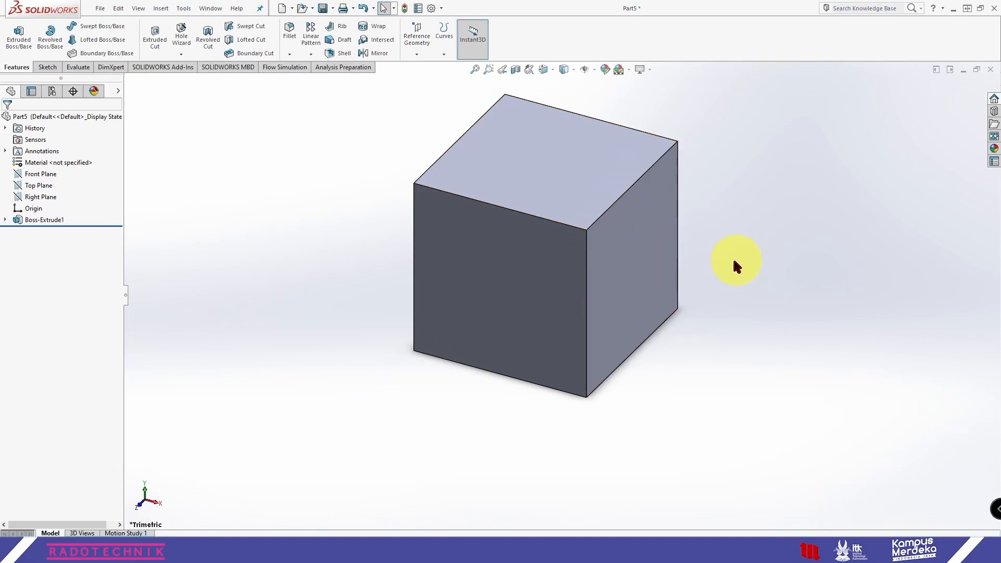
middle_click_drag(643, 170, 627, 195, "ctrl")
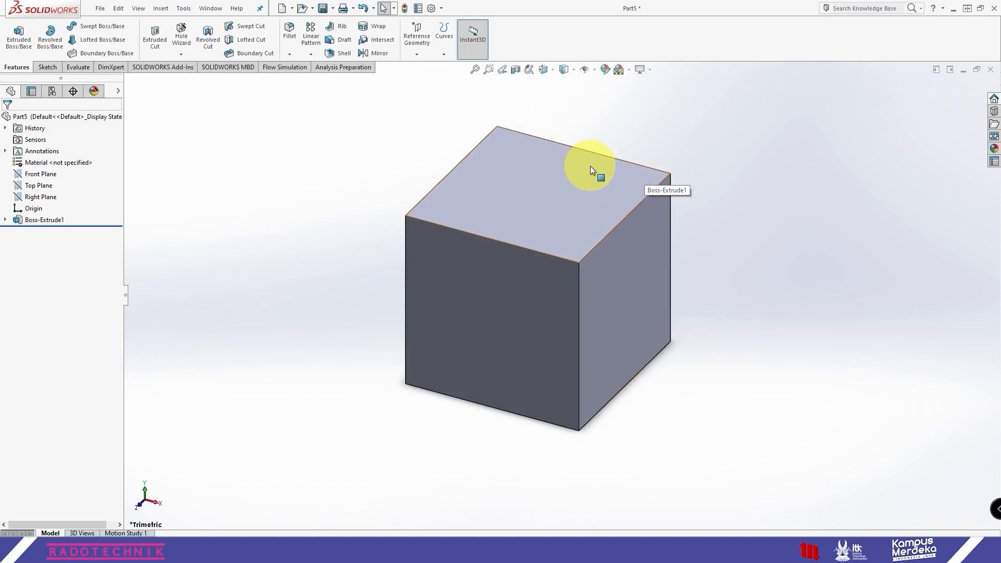
scroll(589, 166, "down", 2)
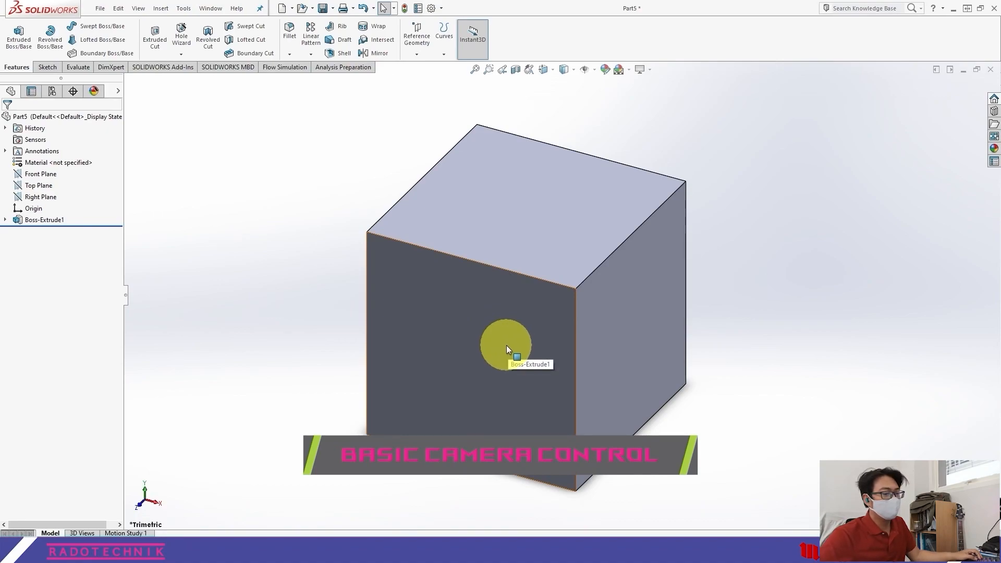
Step: Rotate the cube freely to examine its sides, and return it to a standard isometric orientation
middle_click_drag(506, 345, 664, 375)
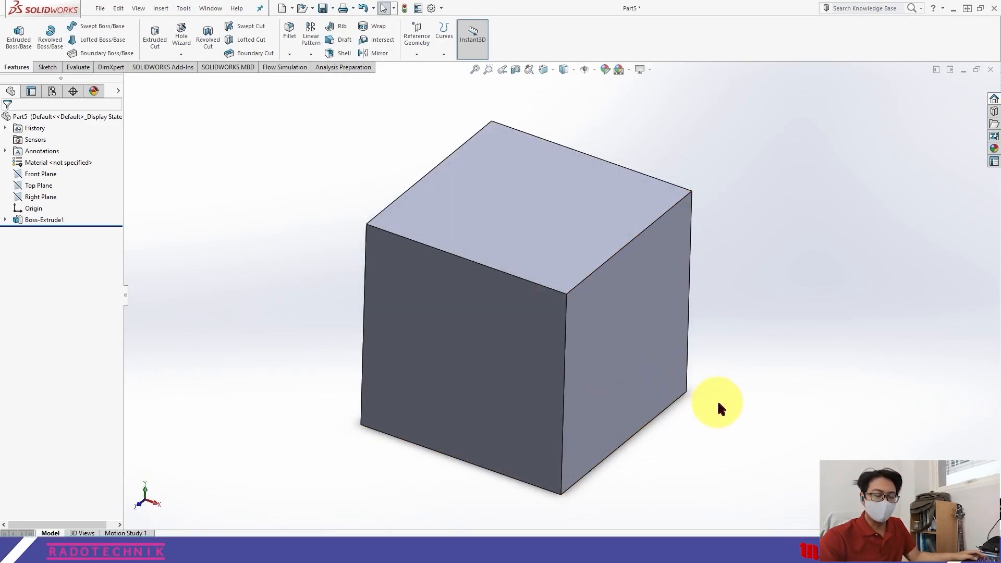
middle_click_drag(516, 393, 528, 361)
key("space")
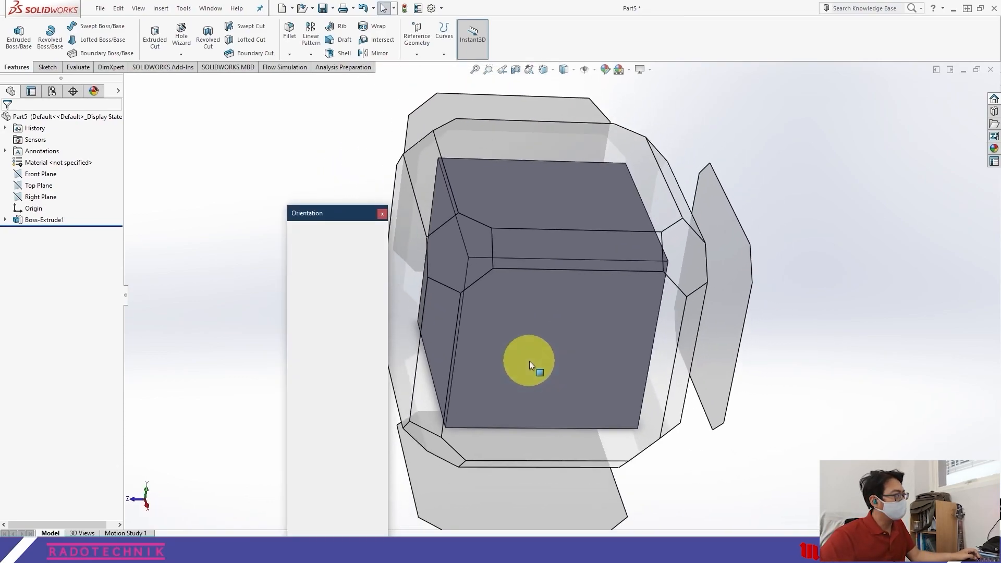
left_click(370, 245)
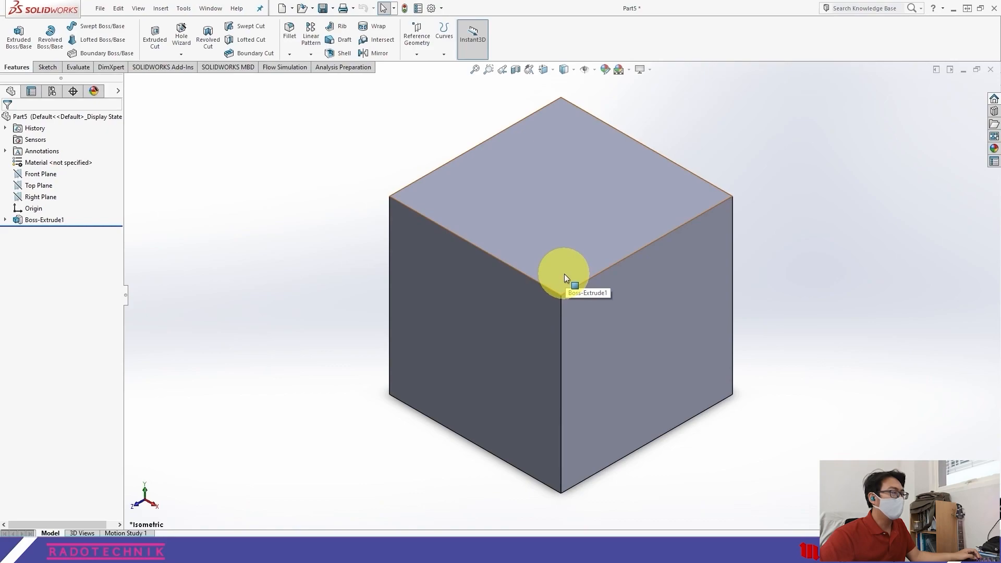
Step: Examine the cube at closer and farther zoom levels, and restore the full view with Zoom to Fit
scroll(564, 273, "up", 2)
scroll(564, 274, "down", 5)
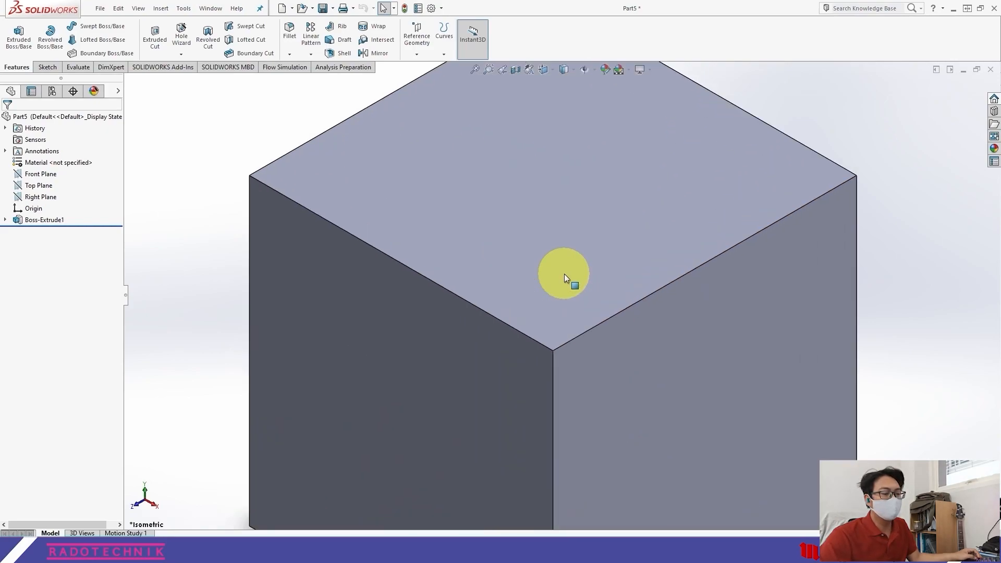
scroll(564, 274, "up", 4)
scroll(564, 274, "down", 4)
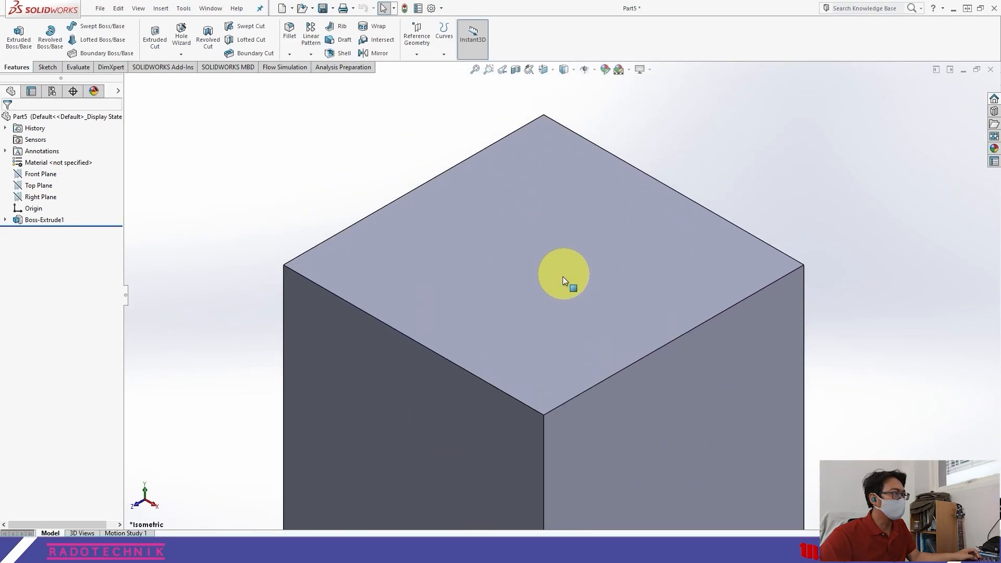
scroll(564, 275, "up", 7)
scroll(548, 369, "down", 4)
scroll(558, 346, "up", 3)
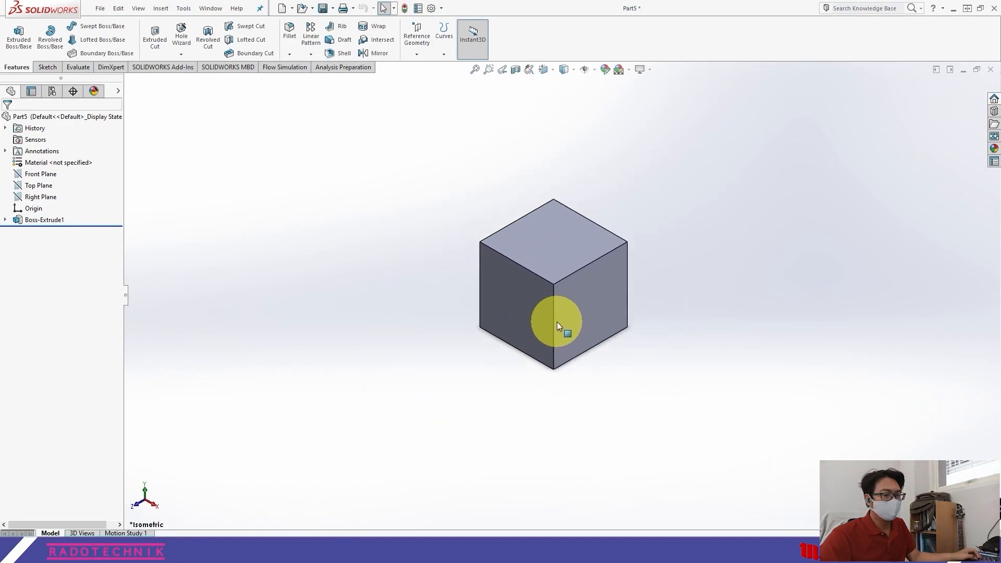
scroll(563, 281, "down", 3)
scroll(558, 285, "up", 10)
scroll(565, 295, "up", 2)
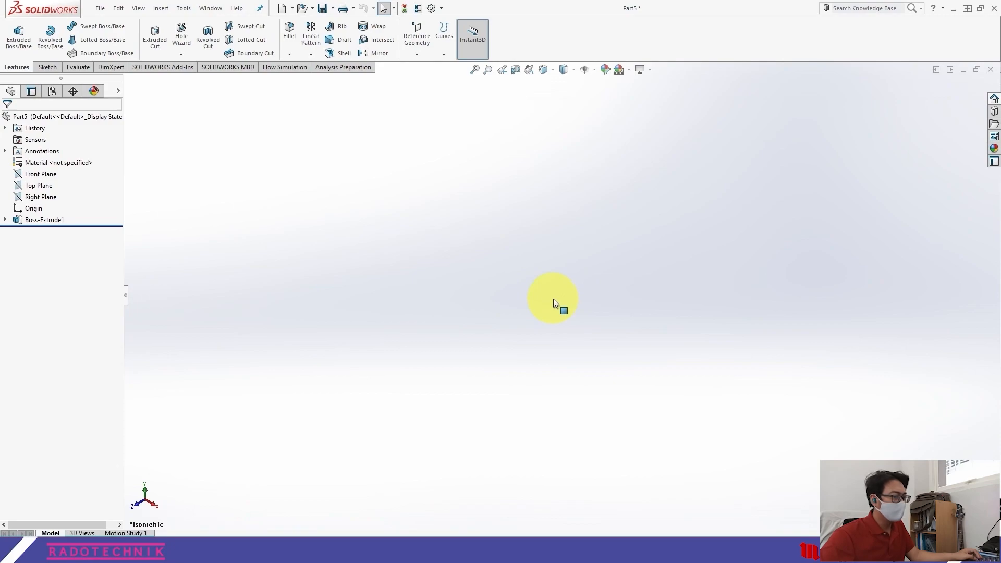
scroll(561, 313, "down", 10)
scroll(521, 283, "up", 3)
scroll(543, 286, "up", 7)
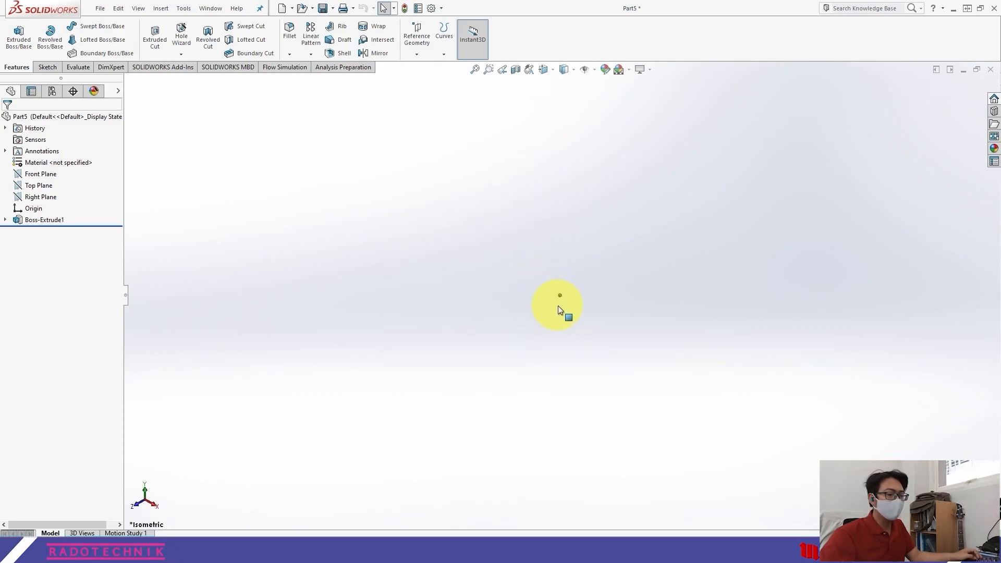
left_click(473, 71)
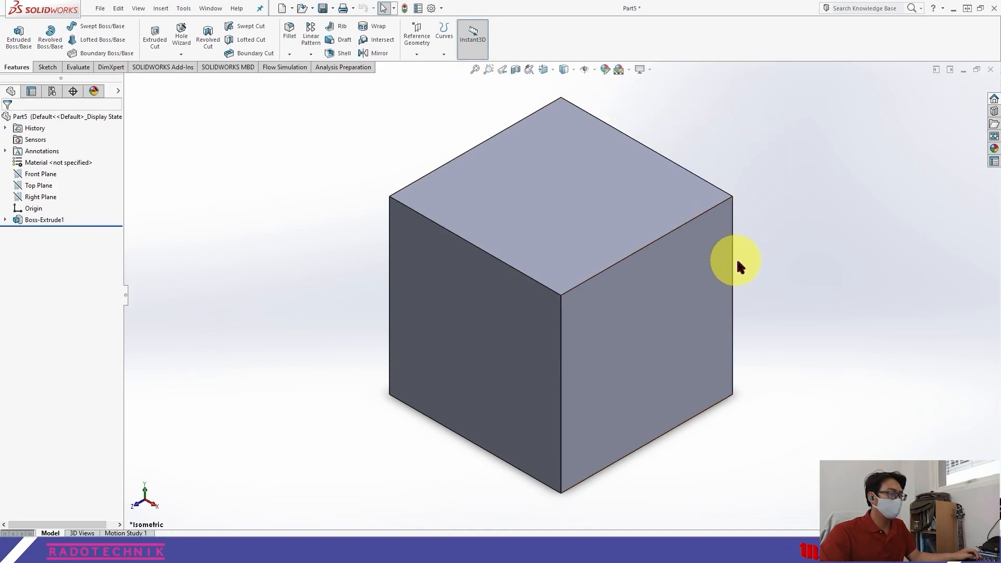
Step: Zoom far out from the cube and fit the whole model to the graphics area again
scroll(736, 295, "up", 7)
scroll(736, 295, "up", 9)
scroll(568, 314, "up", 4)
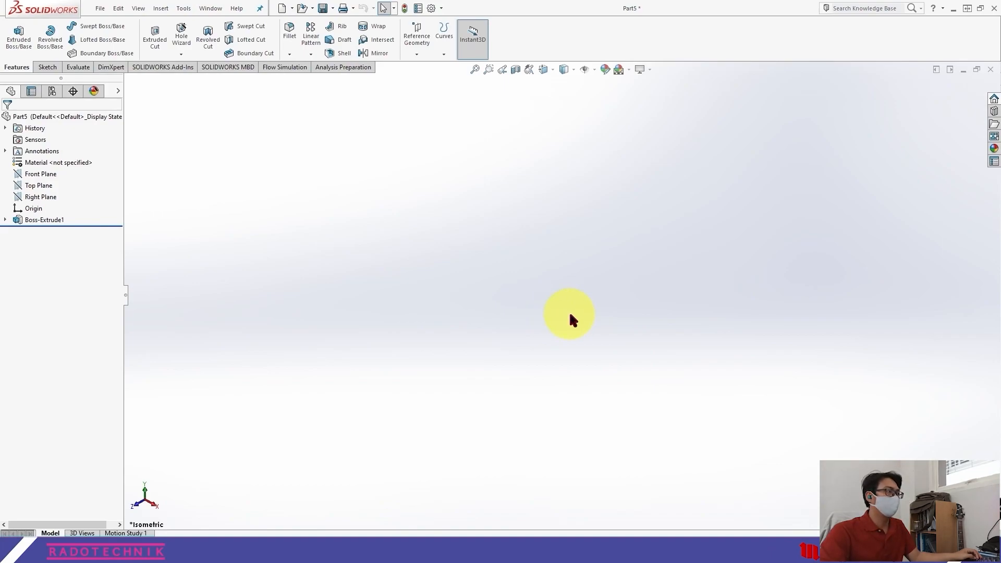
key("f")
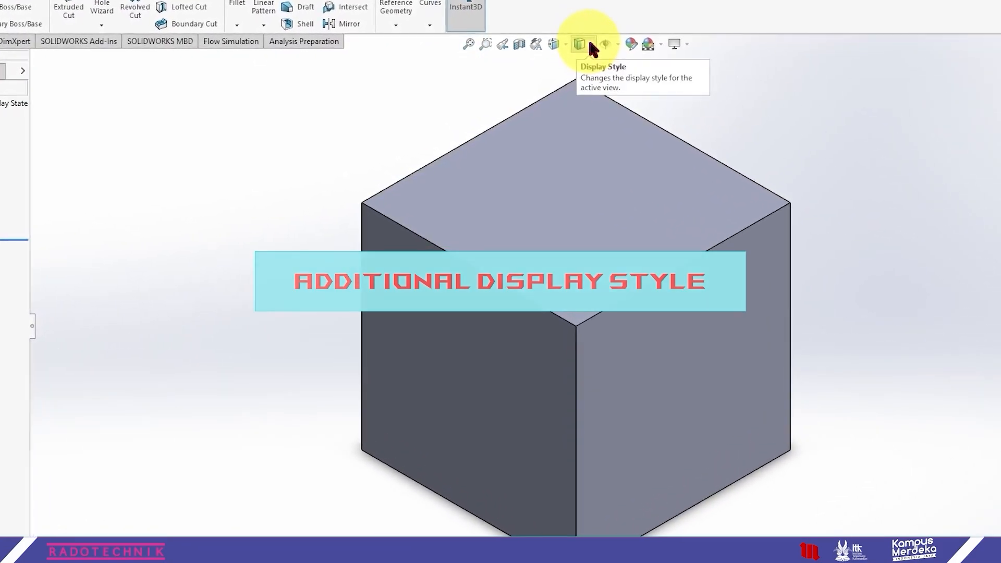
Step: Compare the View Selector's orientation previews and view the cube from its top-front-left corner
left_click(562, 42)
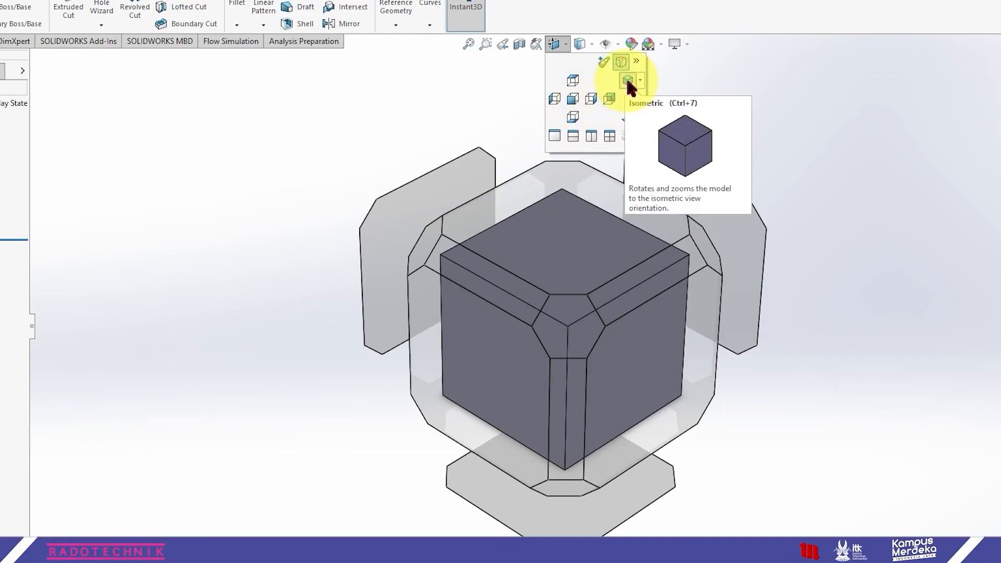
mouse_move(502, 377)
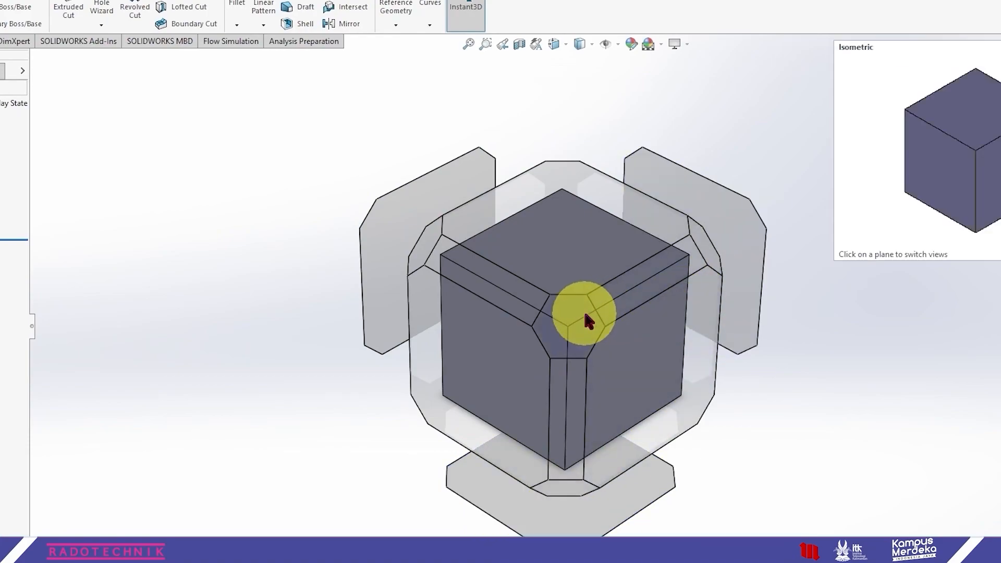
mouse_move(633, 284)
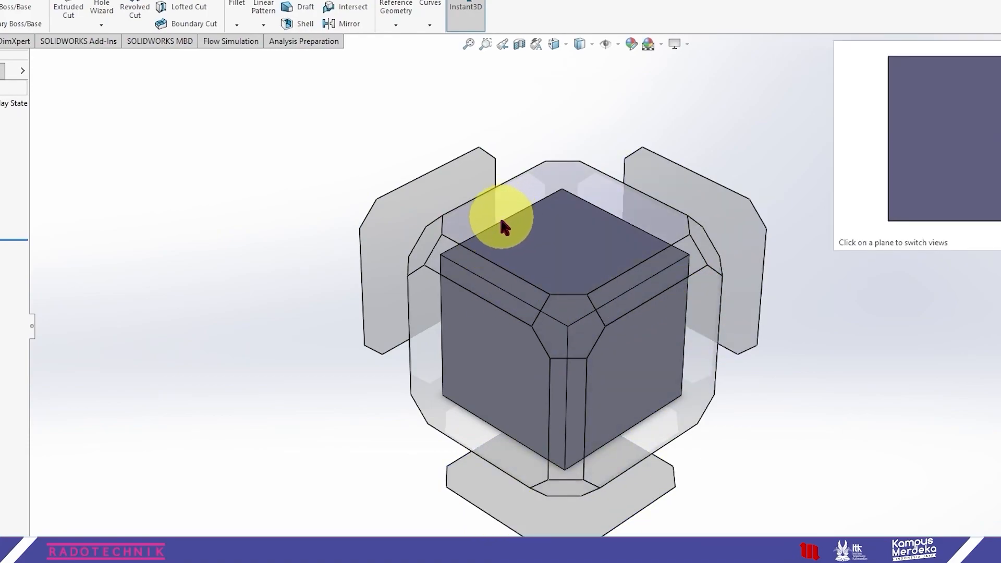
mouse_move(426, 255)
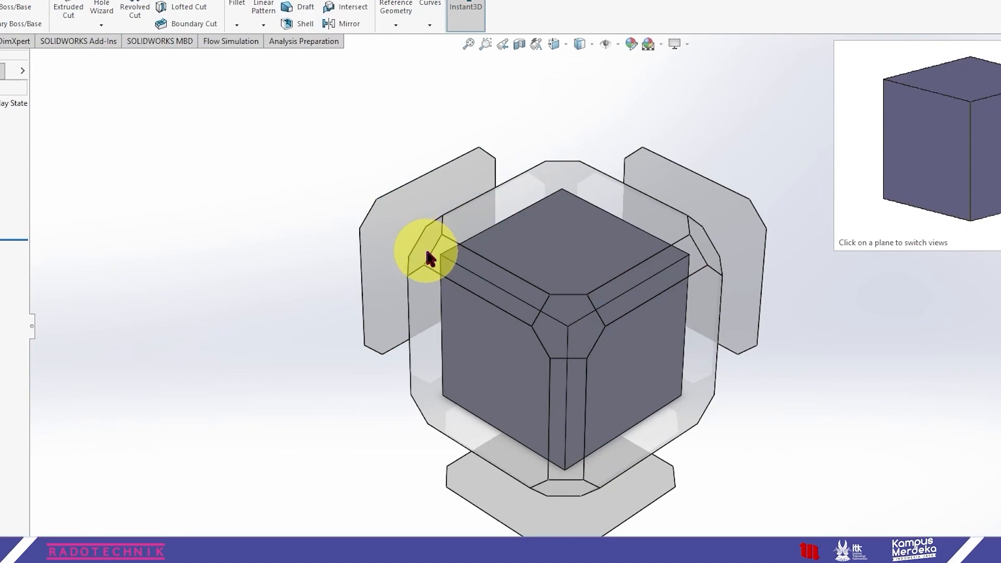
left_click(426, 256)
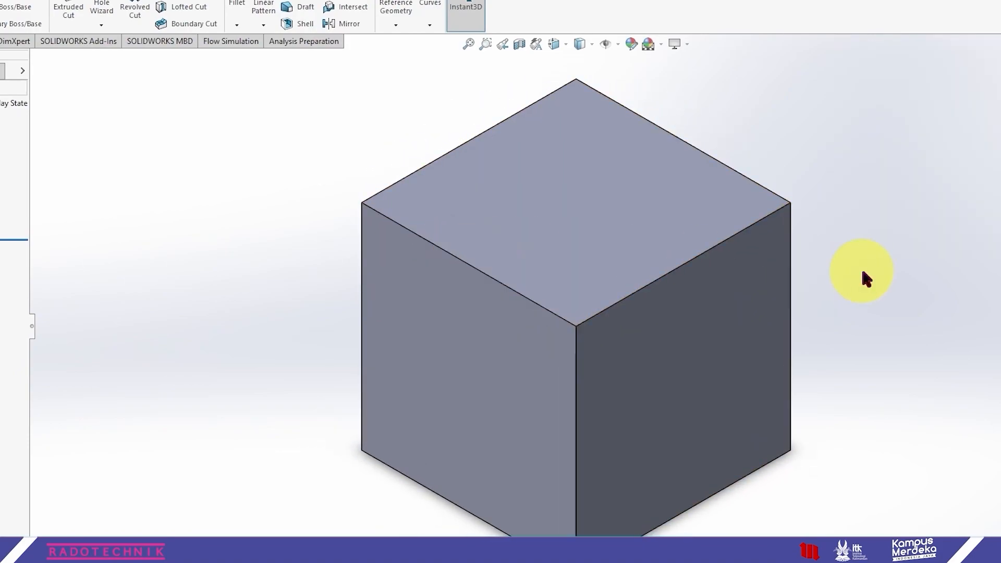
Step: Restore the cube's isometric view from the standard orientations, and choose it again with the View Selector's front corner
key("space")
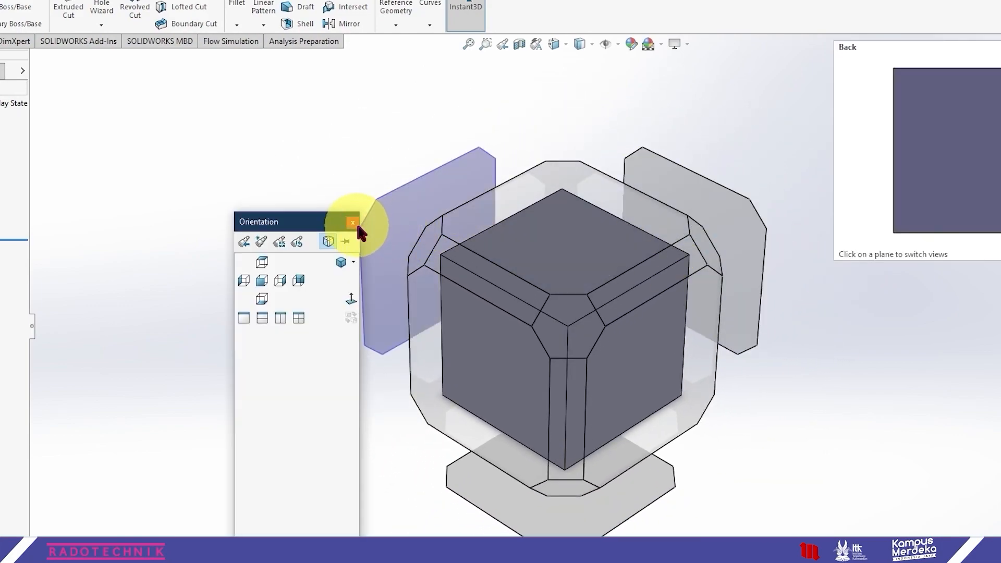
left_click(353, 223)
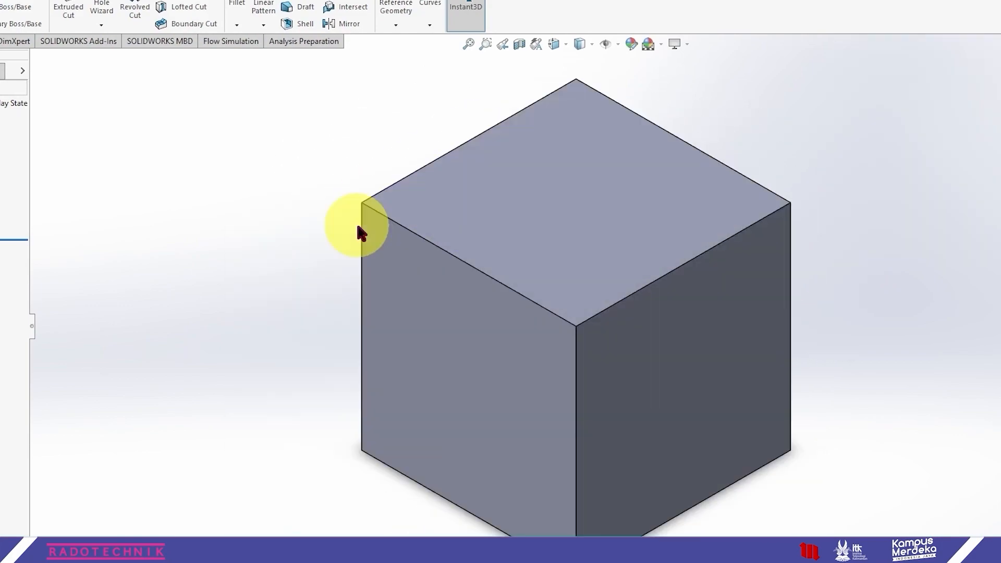
left_click(553, 44)
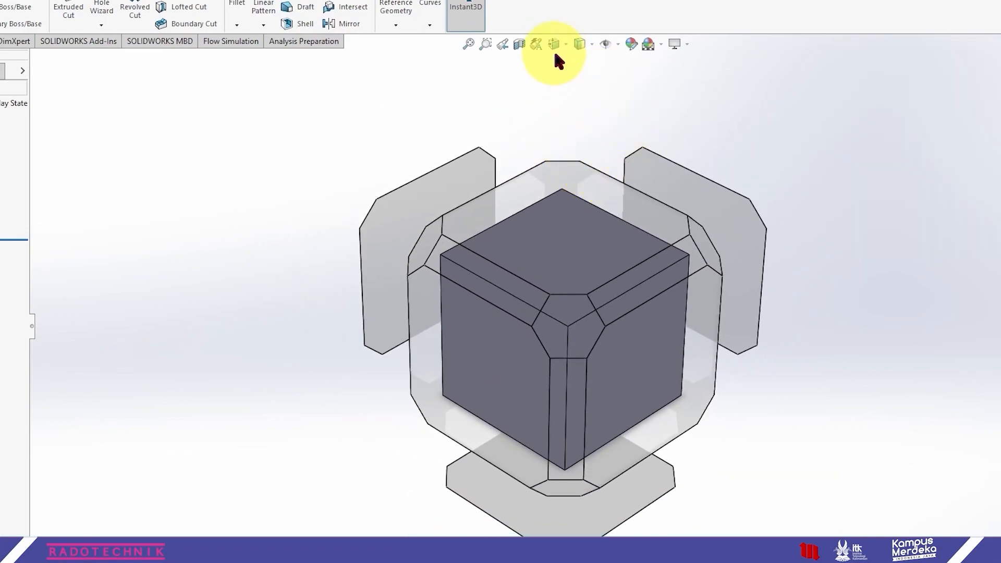
left_click(566, 43)
left_click(565, 43)
left_click(555, 44)
left_click(556, 43)
left_click(622, 78)
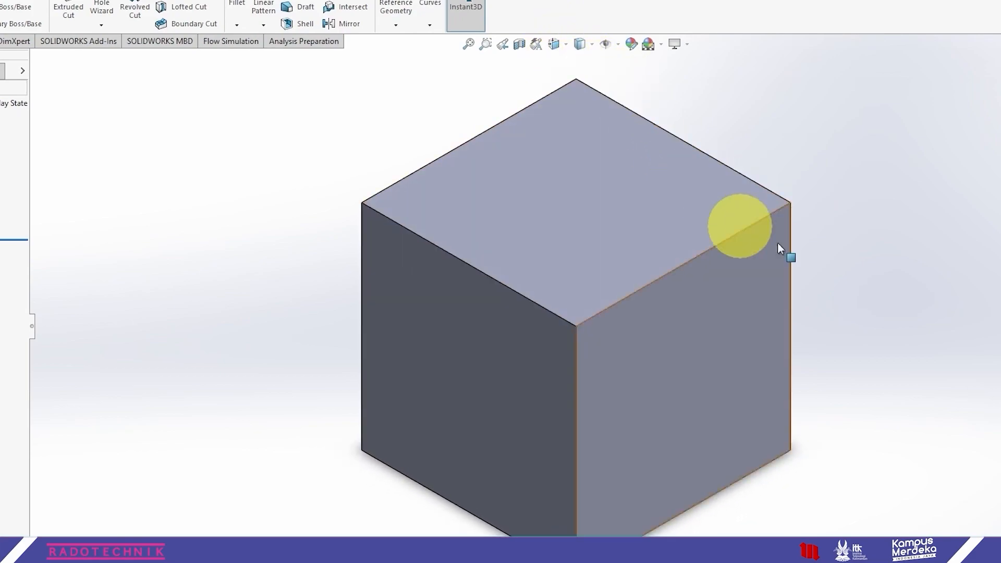
left_click(876, 250)
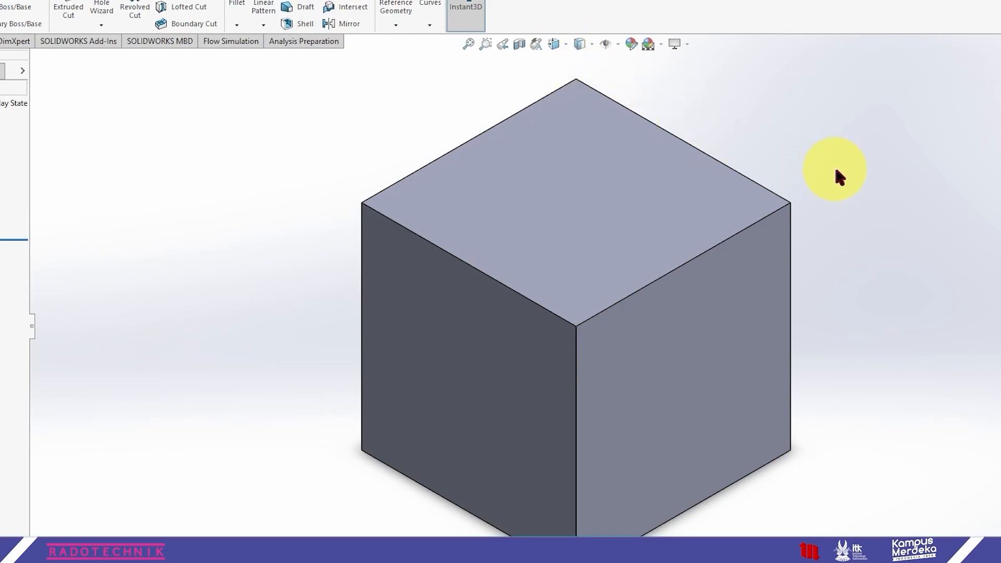
key("space")
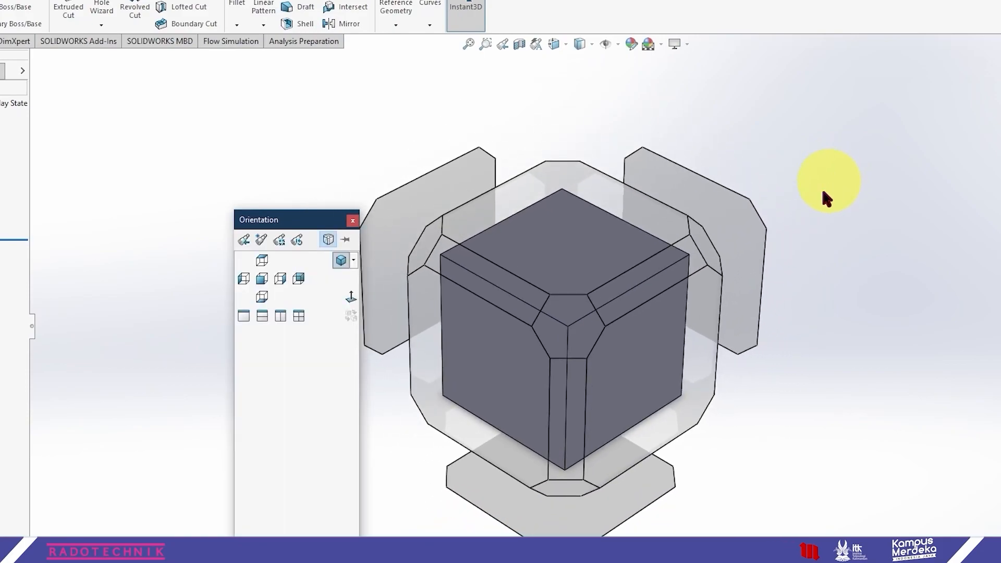
left_click(591, 319)
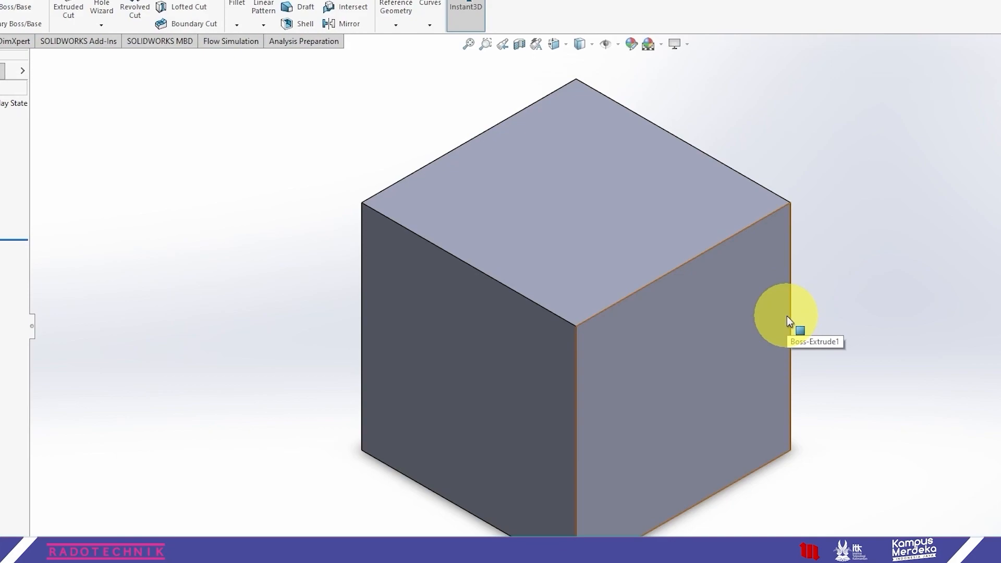
Step: Preview planar section cuts of the cube on the Top and Right planes, and apply the Section View on the Front Plane
left_click(520, 44)
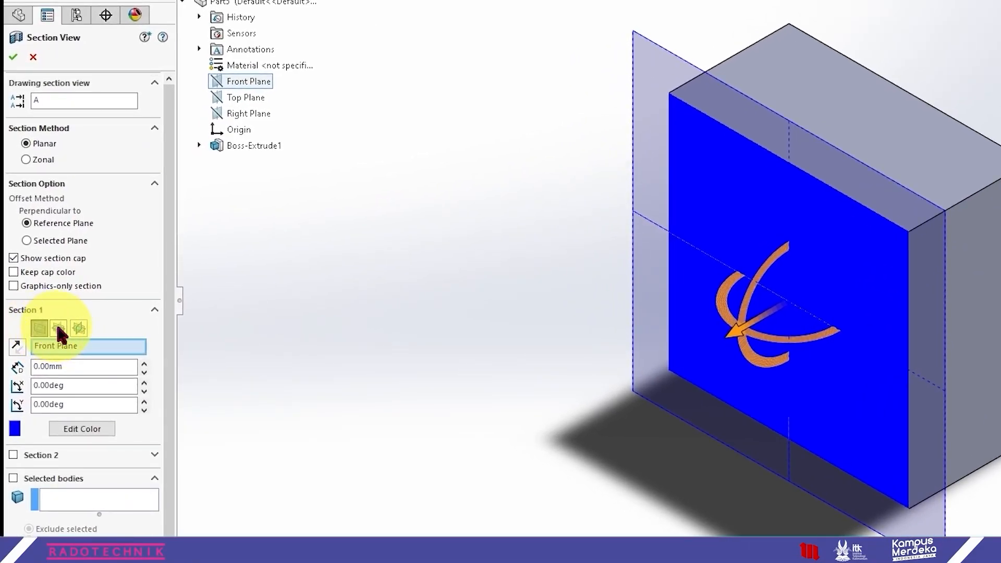
left_click(59, 328)
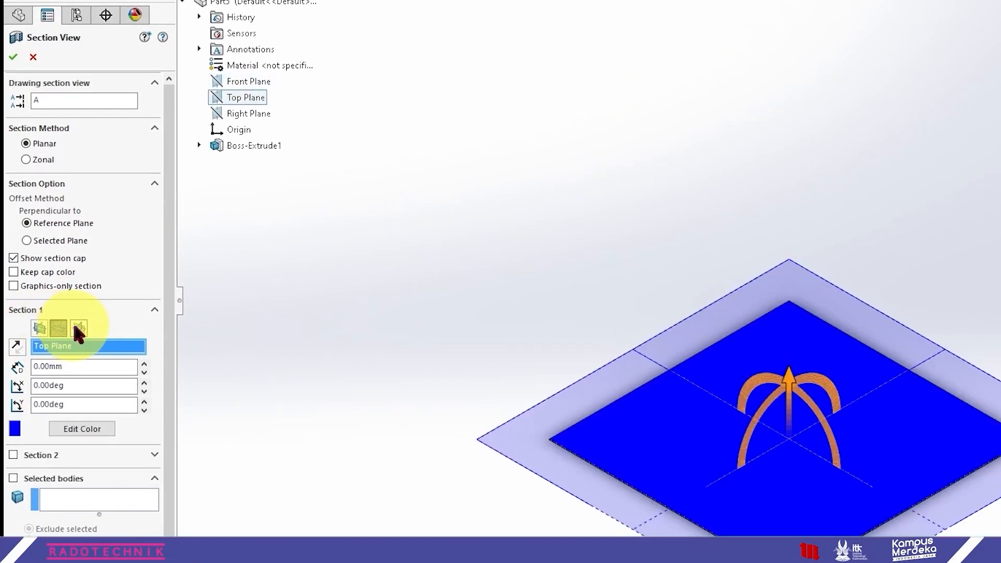
left_click(77, 328)
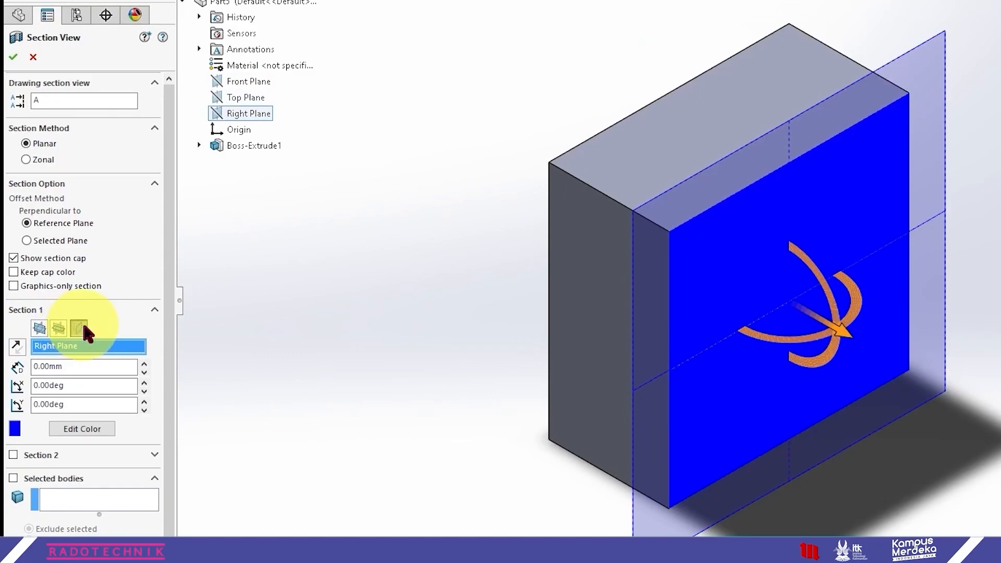
left_click(56, 327)
left_click(41, 327)
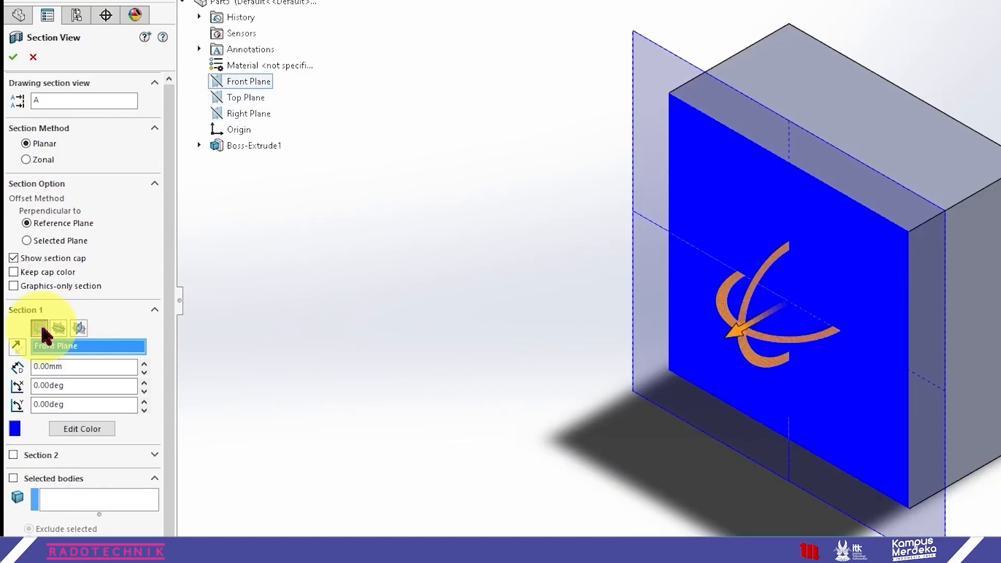
left_click(15, 60)
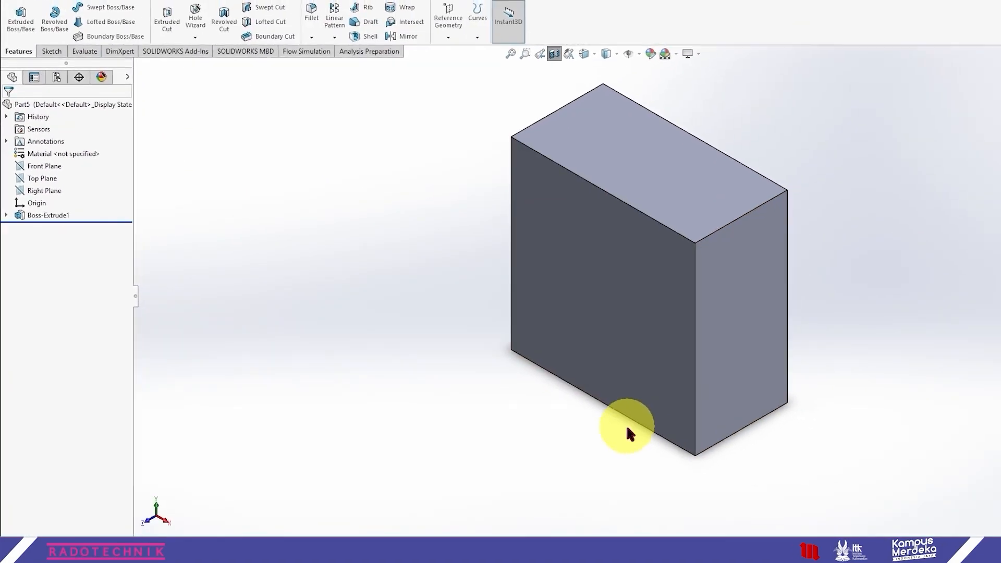
Step: Inspect the sectioned cube from several sides, and reorient the model to isometric with the View Selector
middle_click_drag(615, 469, 780, 405)
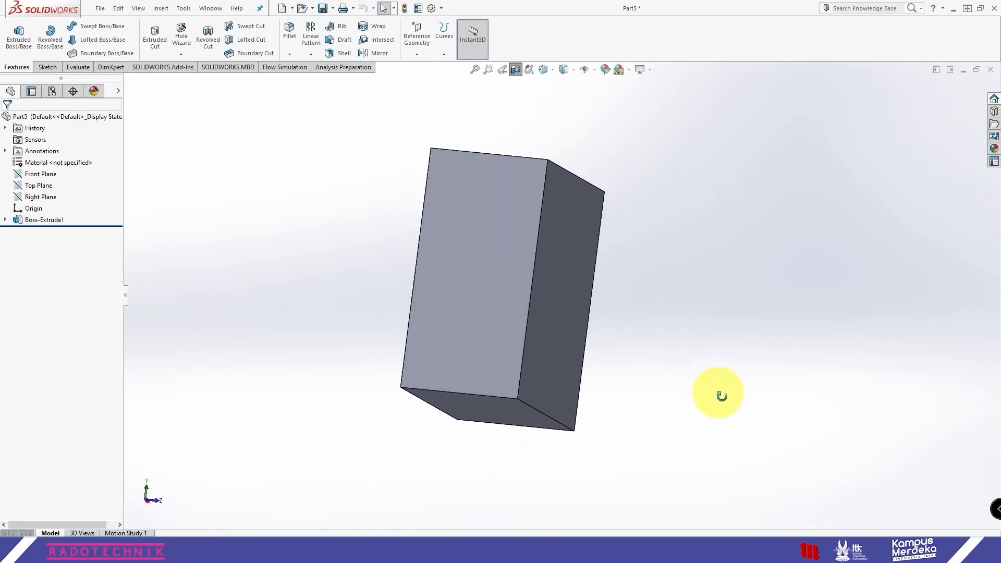
middle_click_drag(721, 396, 571, 446)
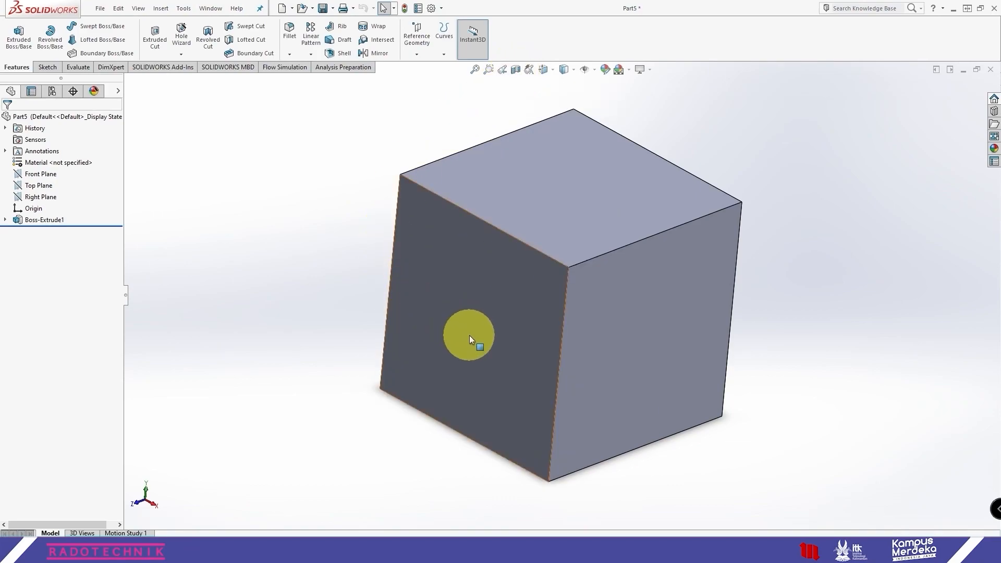
key("space")
left_click(557, 281)
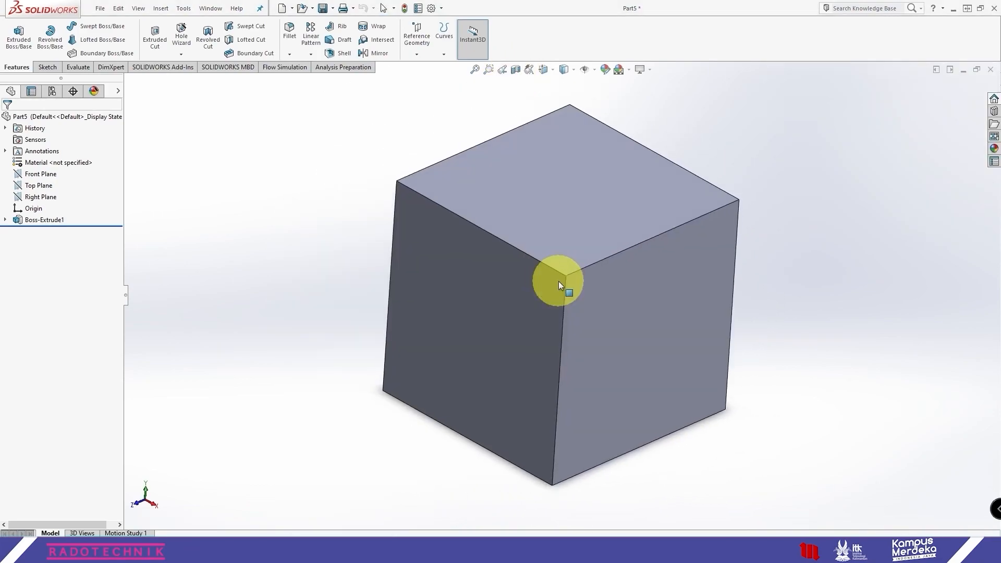